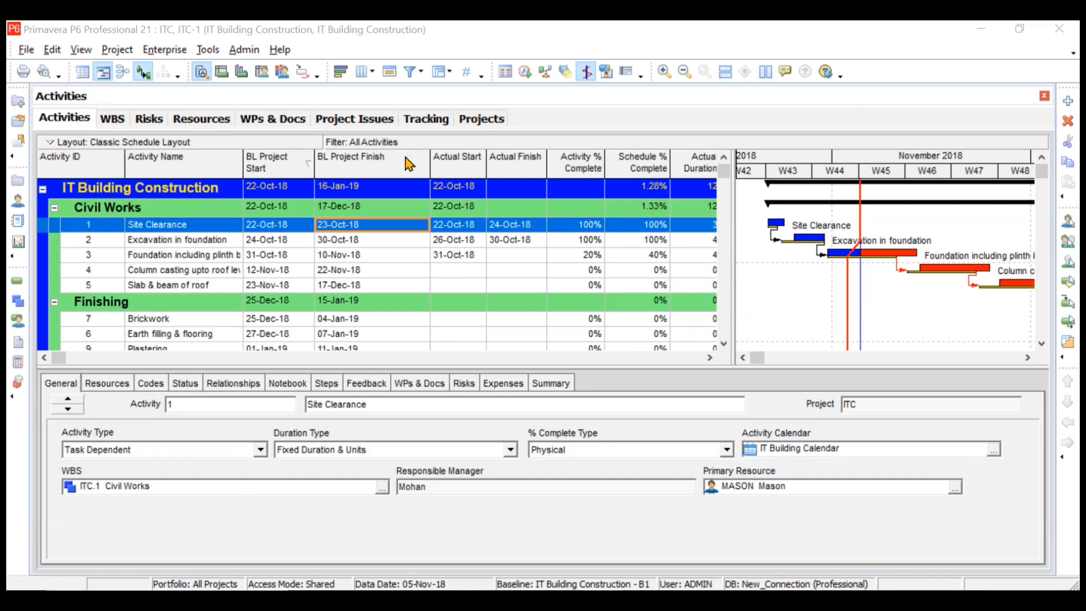
Step: Review the baseline types defined in the admin categories
{"action": "left_click", "coordinate": [247, 52]}
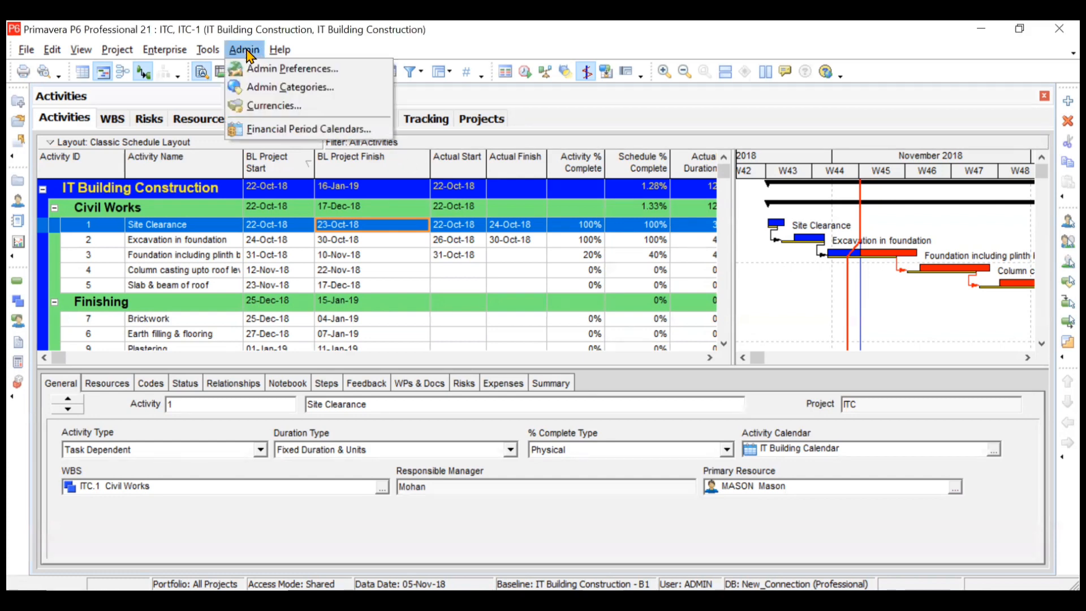
{"action": "left_click", "coordinate": [266, 91]}
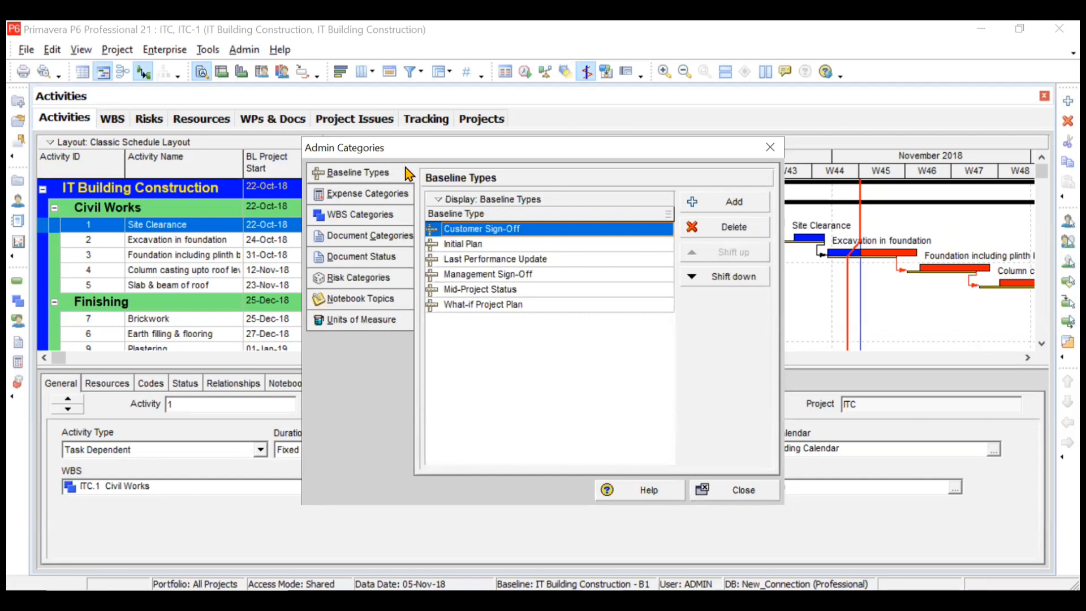
{"action": "left_click", "coordinate": [770, 147]}
Step: Examine the baseline type choices available for the IT Building Construction - B1 baseline, without assigning one
{"action": "left_click", "coordinate": [116, 49]}
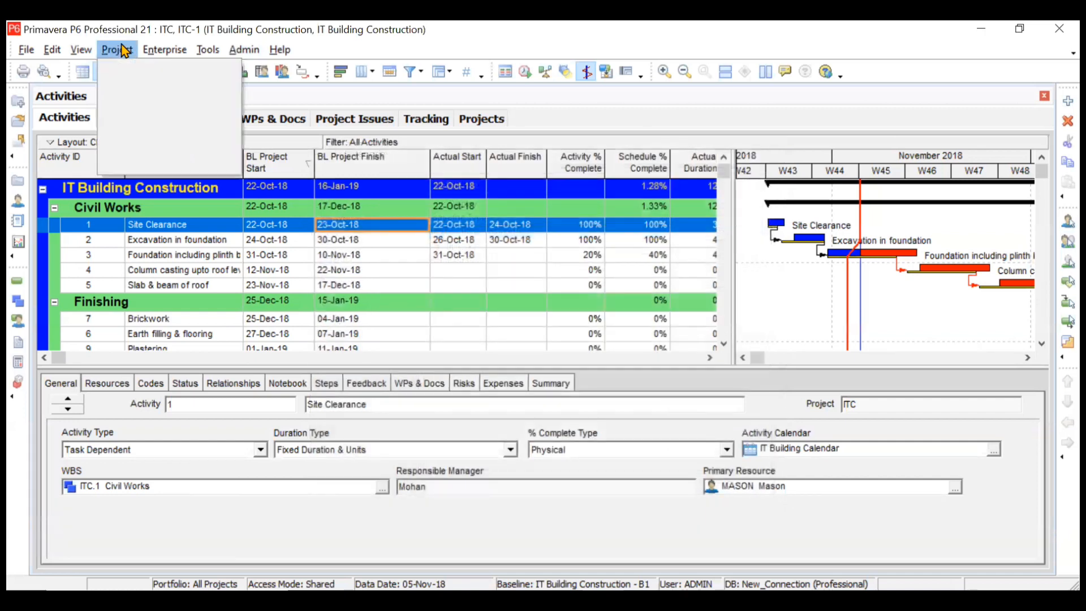
{"action": "left_click", "coordinate": [153, 130]}
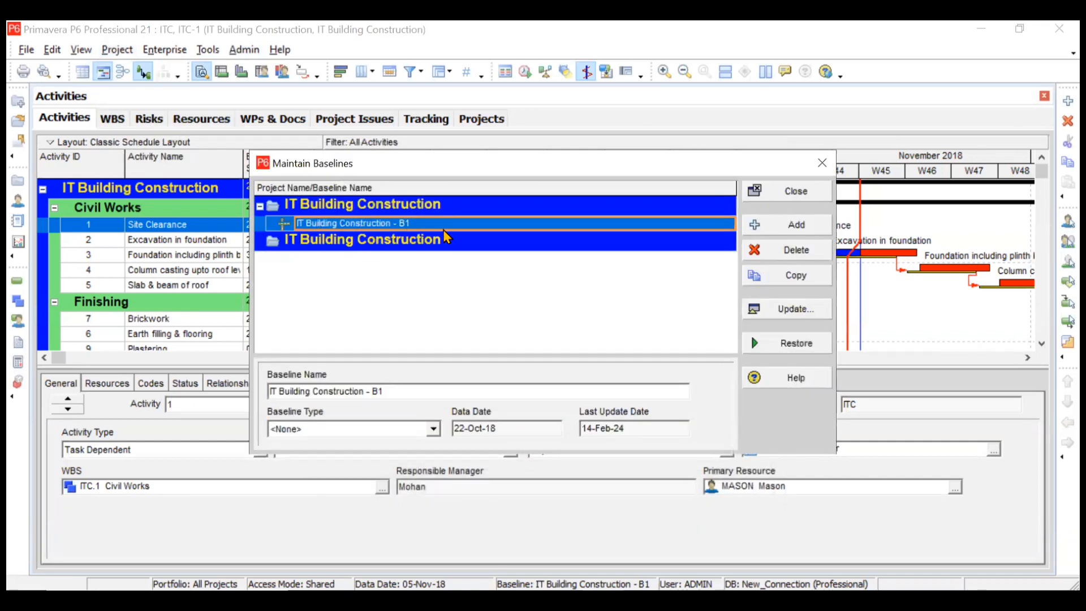
{"action": "left_click", "coordinate": [433, 430]}
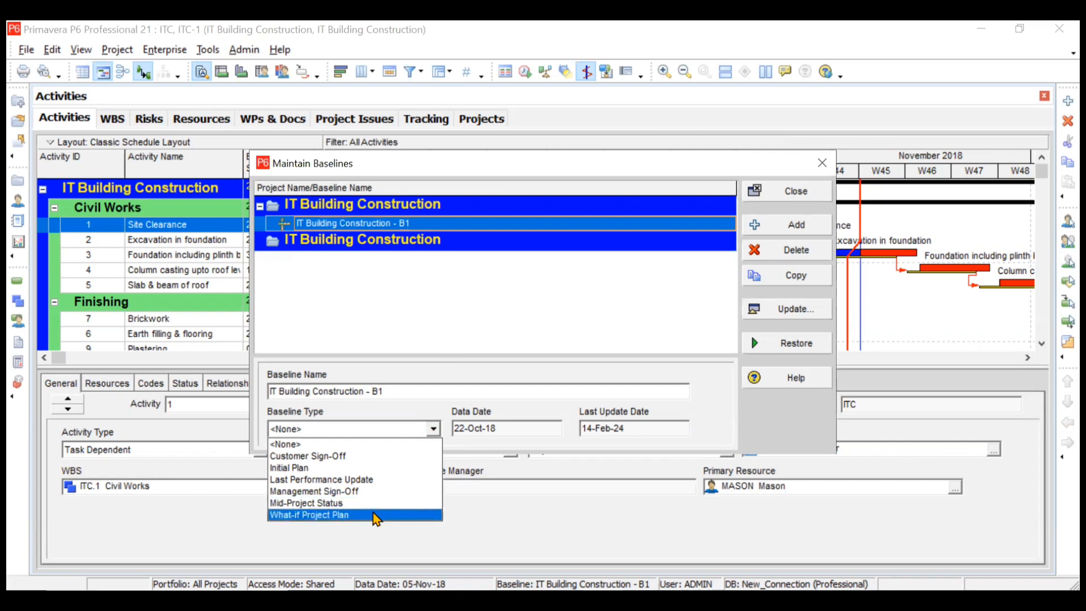
{"action": "left_click", "coordinate": [434, 428]}
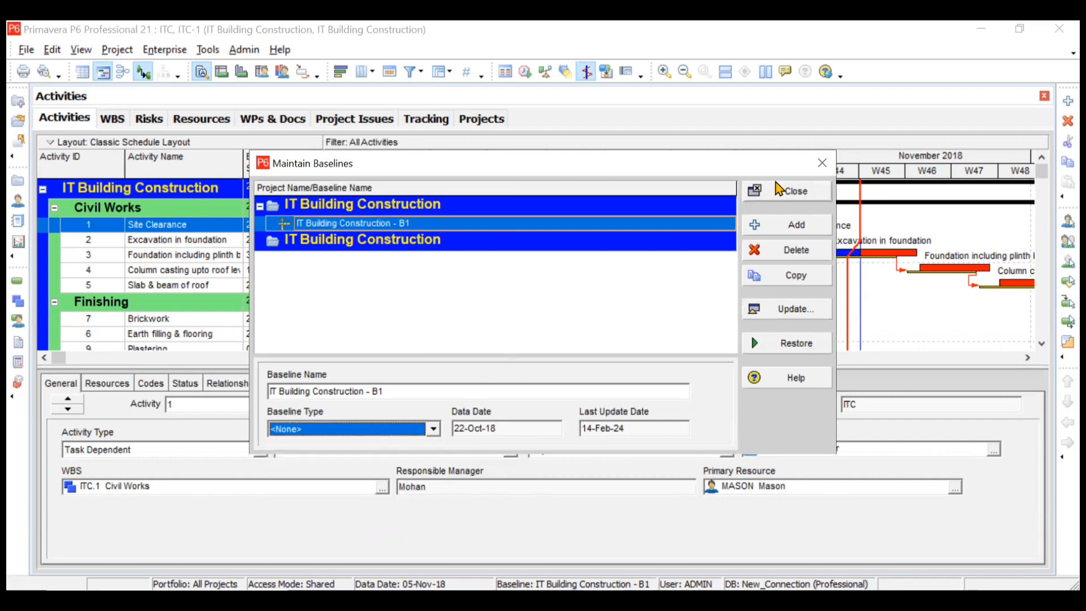
{"action": "left_click", "coordinate": [822, 163]}
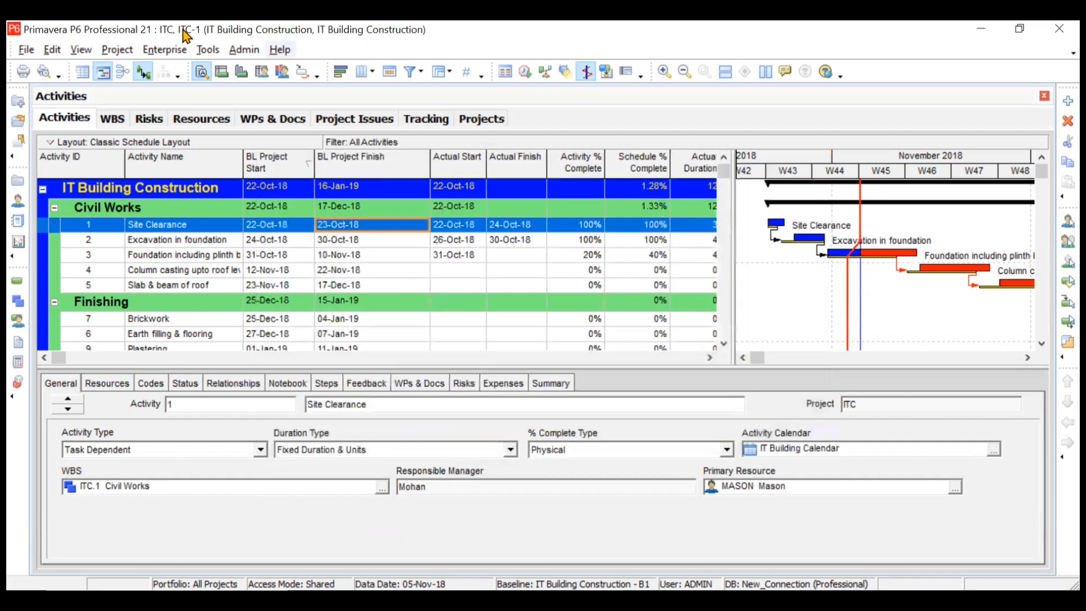
Step: Review the expense categories defined in the admin categories
{"action": "left_click", "coordinate": [240, 50]}
{"action": "left_click", "coordinate": [272, 87]}
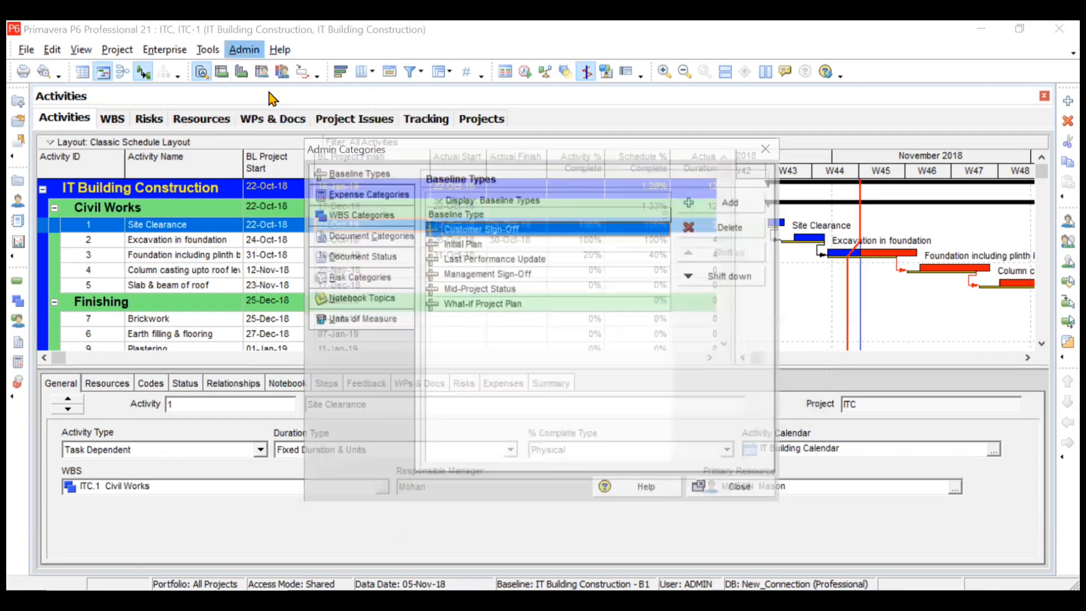
{"action": "left_click", "coordinate": [355, 194]}
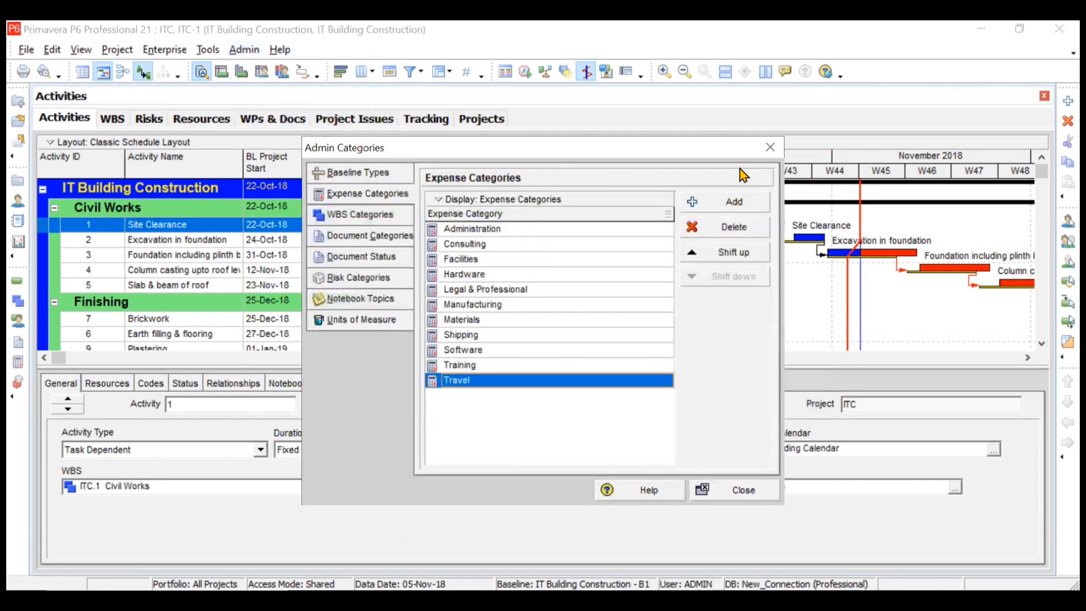
{"action": "left_click", "coordinate": [770, 148]}
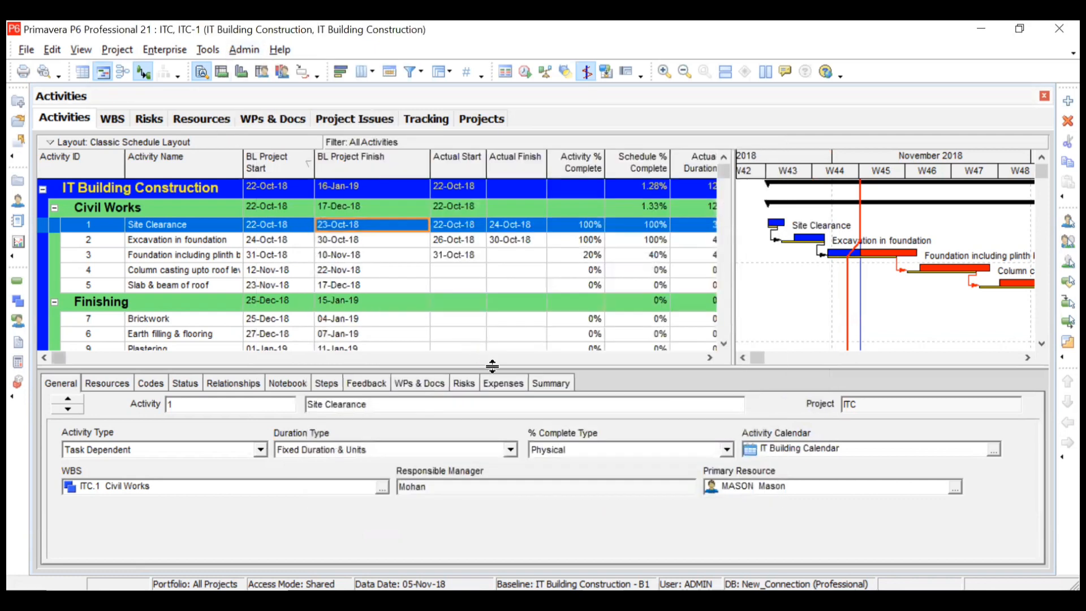
Step: Examine the expense category choices for the Water & power expense of the Site Clearance activity
{"action": "left_click", "coordinate": [502, 384]}
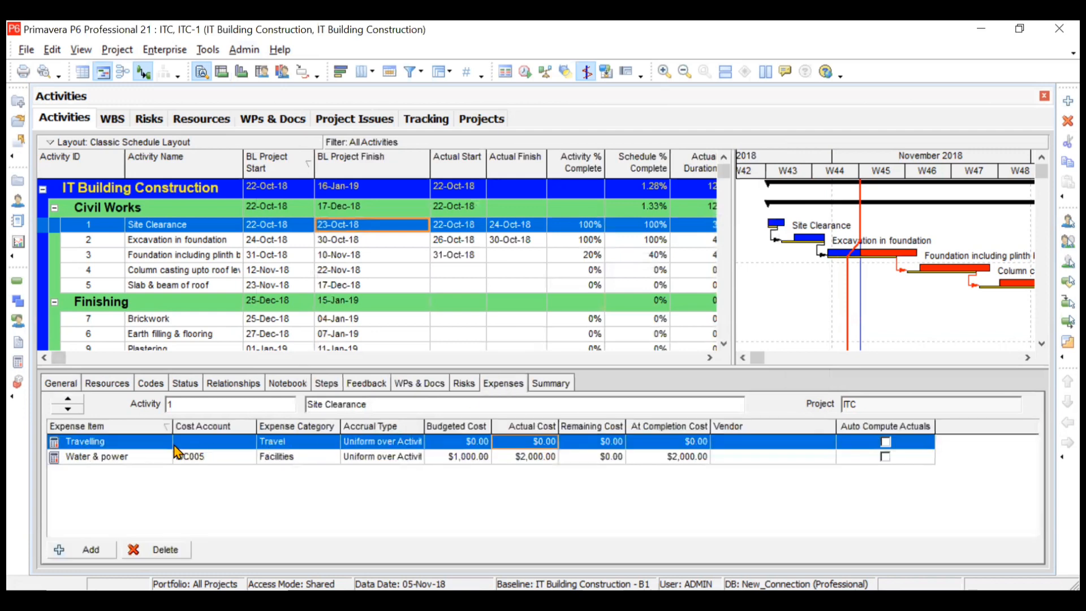
{"action": "left_click", "coordinate": [157, 463]}
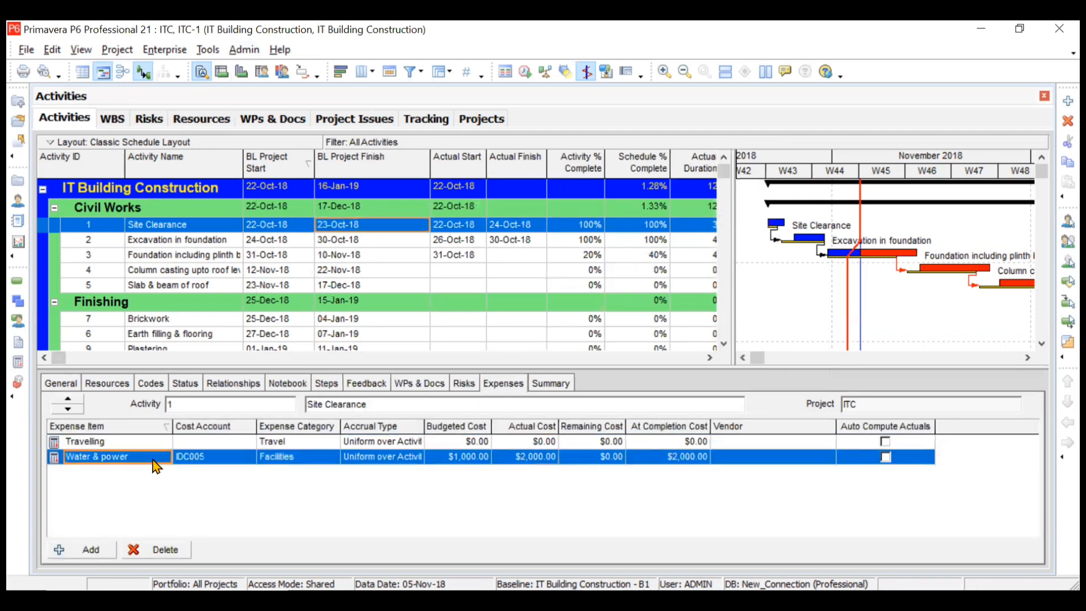
{"action": "left_click", "coordinate": [300, 462]}
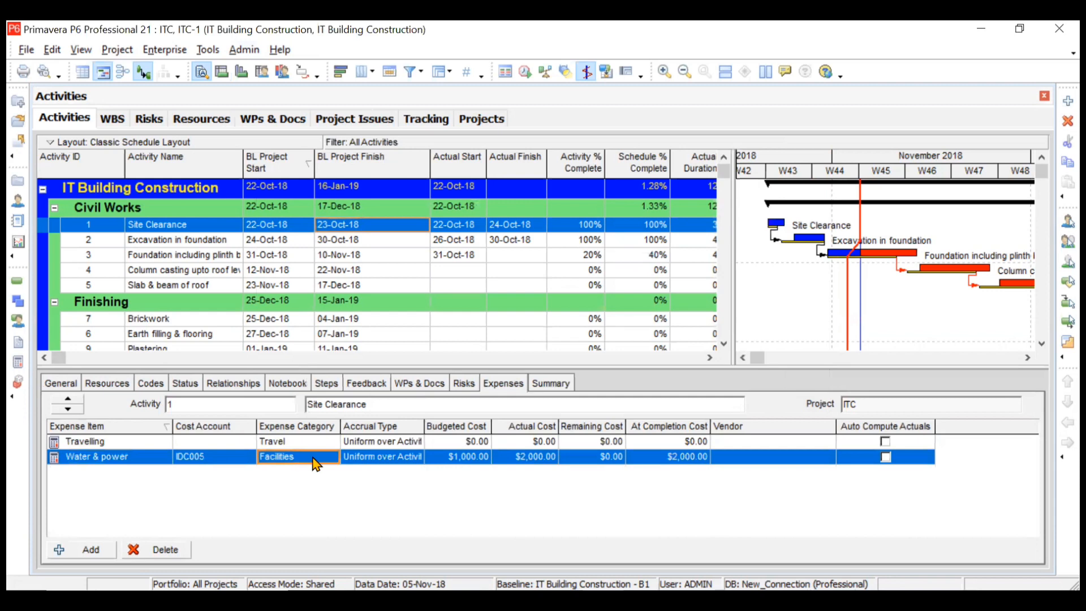
{"action": "left_click", "coordinate": [315, 459]}
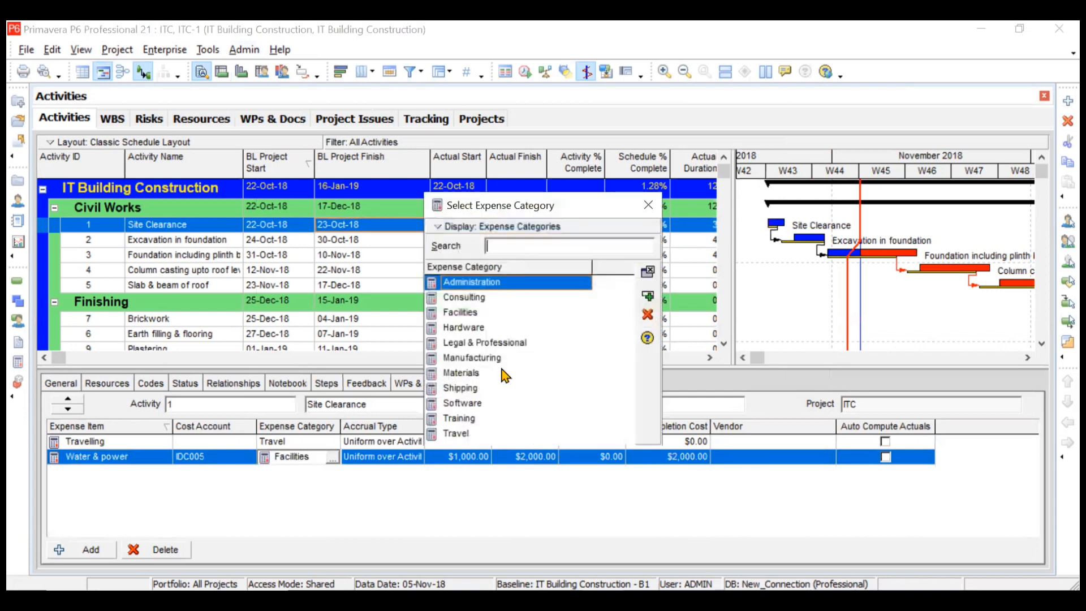
{"action": "left_click", "coordinate": [648, 205]}
Step: Review the WBS categories defined in the admin categories
{"action": "left_click", "coordinate": [244, 50]}
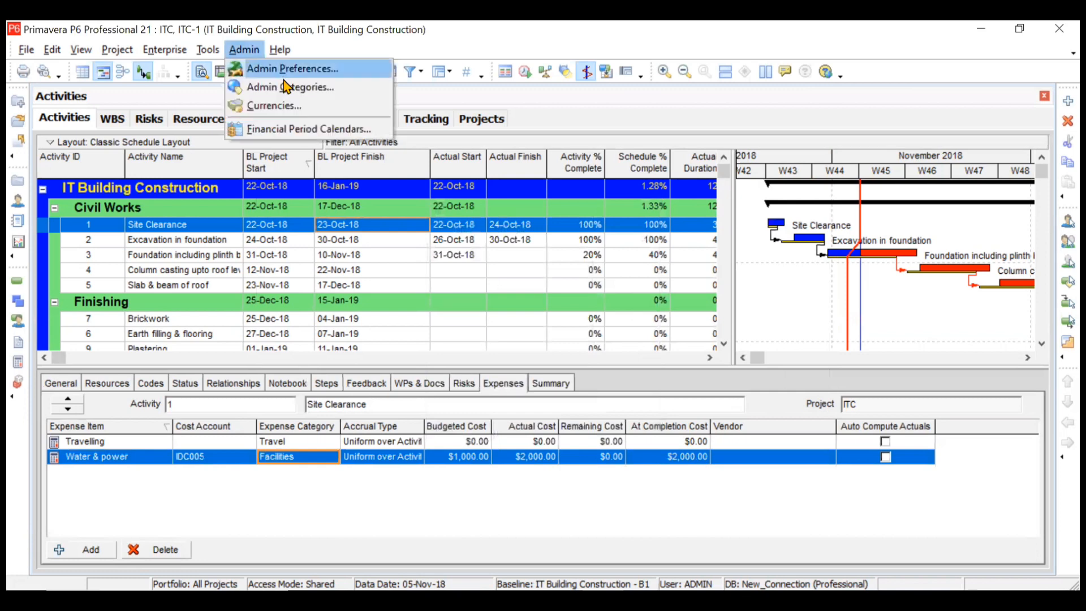
{"action": "left_click", "coordinate": [287, 87]}
{"action": "left_click", "coordinate": [372, 218]}
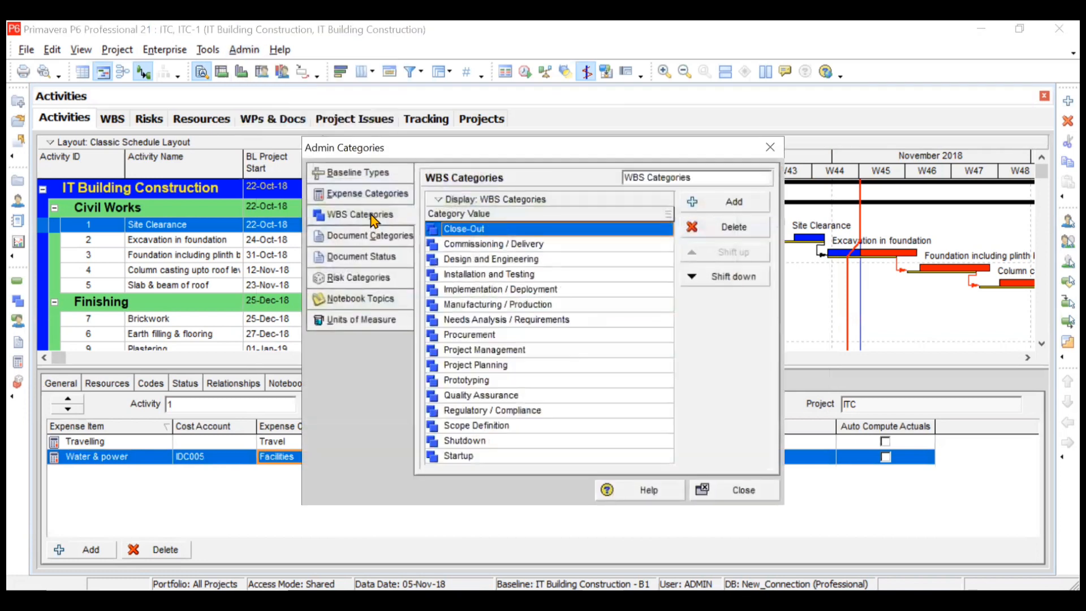
{"action": "left_click", "coordinate": [771, 148]}
Step: Examine the full list of WBS category choices for the ITC.1 Civil Works element, without assigning one
{"action": "left_click", "coordinate": [116, 121]}
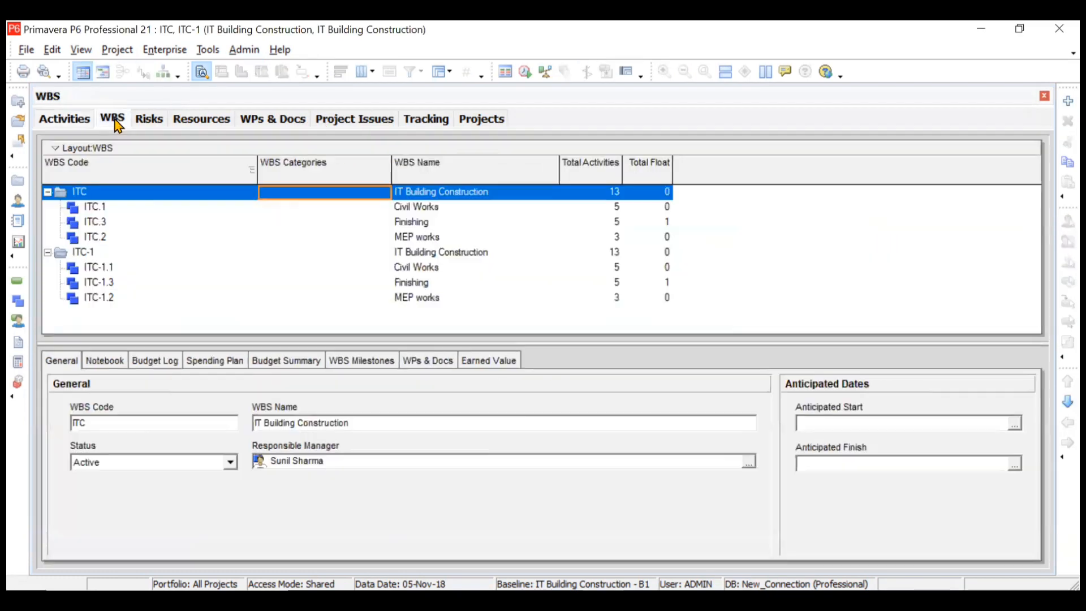
{"action": "left_click", "coordinate": [306, 214]}
{"action": "double_click", "coordinate": [360, 214]}
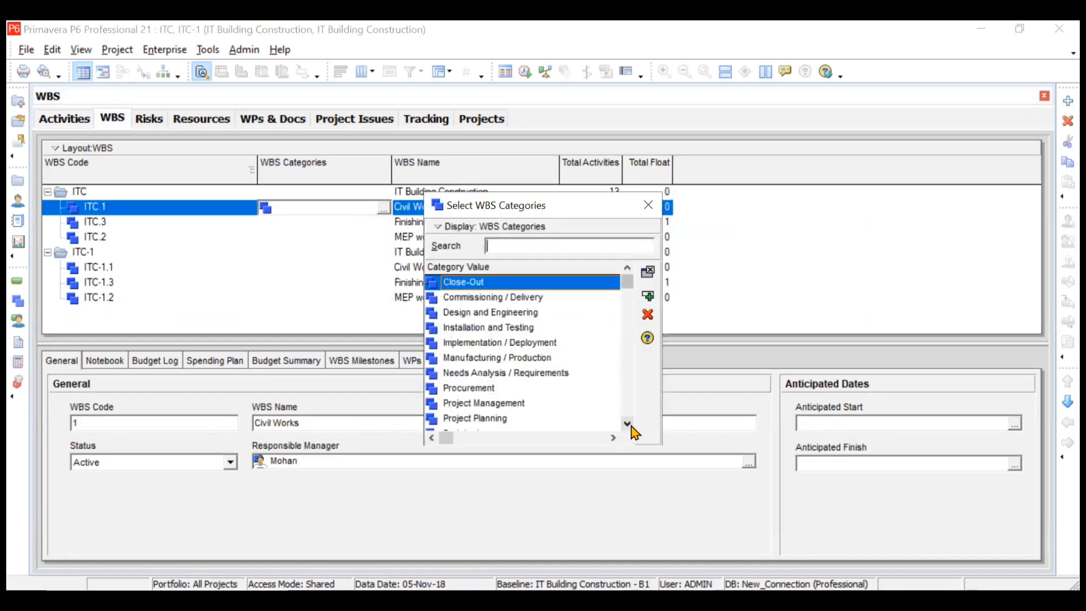
{"action": "left_click", "coordinate": [536, 314]}
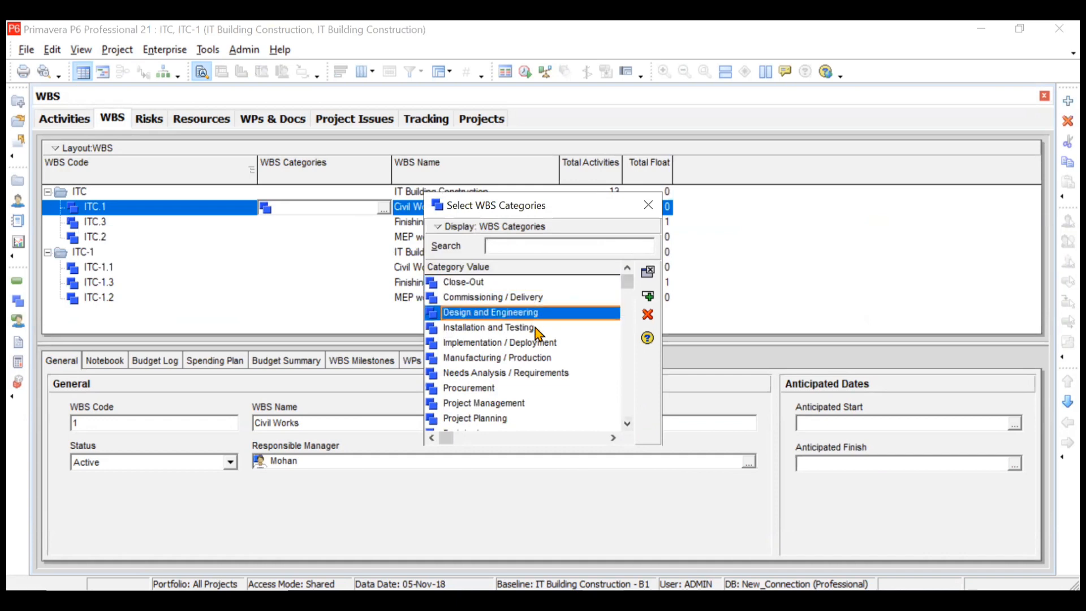
{"action": "left_click", "coordinate": [536, 328]}
{"action": "left_click", "coordinate": [627, 423]}
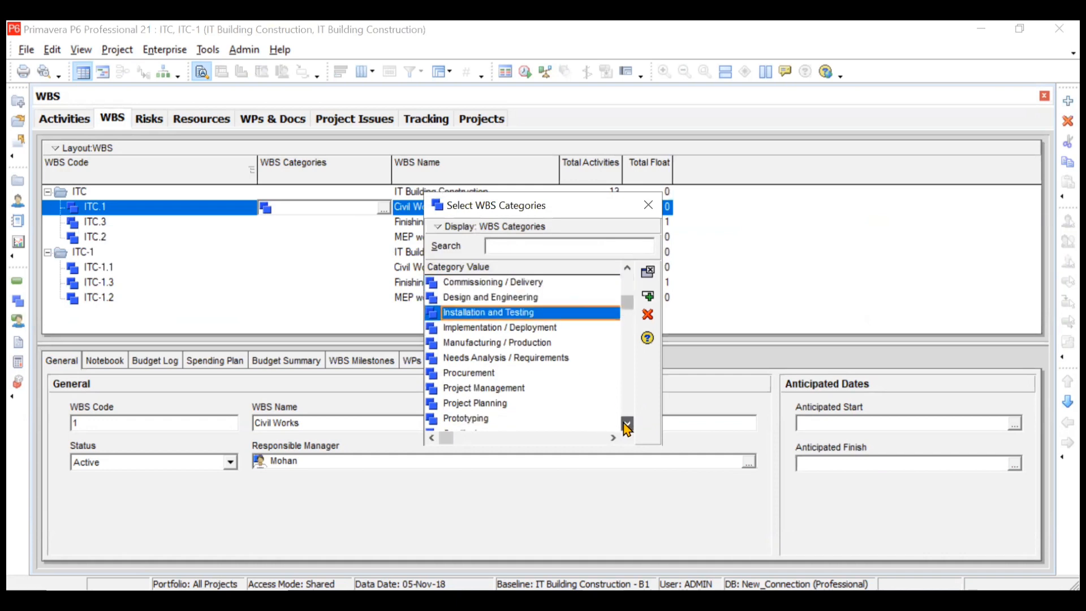
{"action": "left_click", "coordinate": [627, 423]}
{"action": "left_click", "coordinate": [627, 423]}
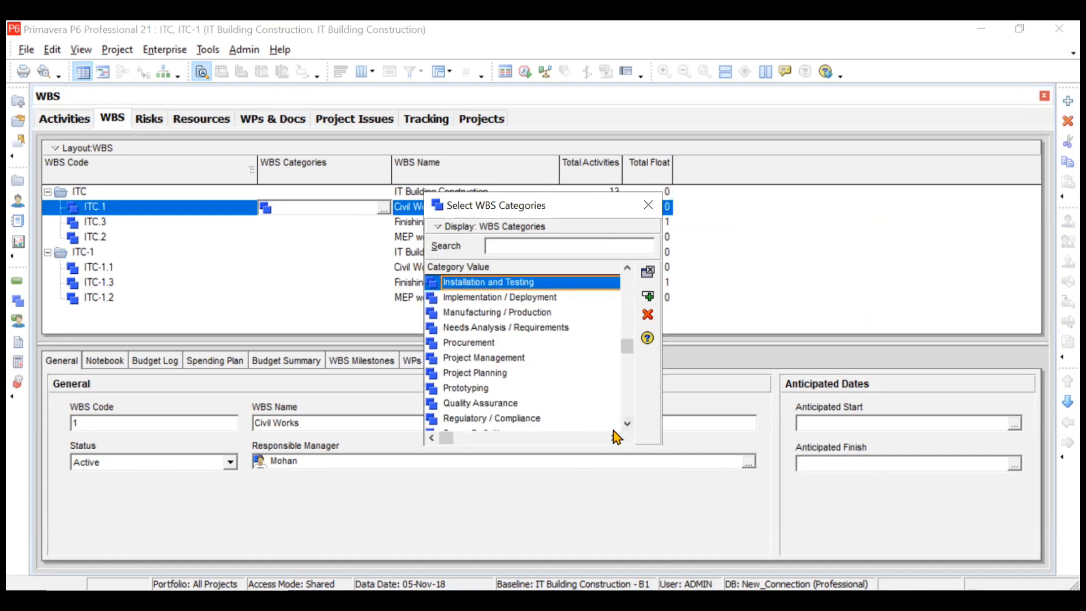
{"action": "left_click", "coordinate": [627, 423]}
{"action": "left_click", "coordinate": [627, 424]}
{"action": "left_click", "coordinate": [627, 423]}
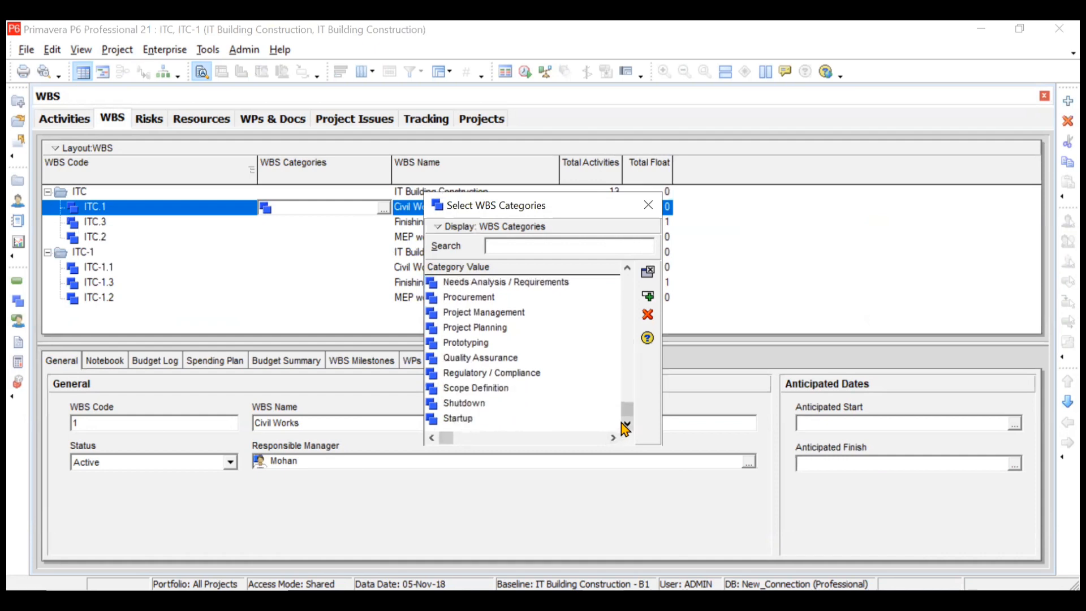
{"action": "left_click", "coordinate": [648, 205]}
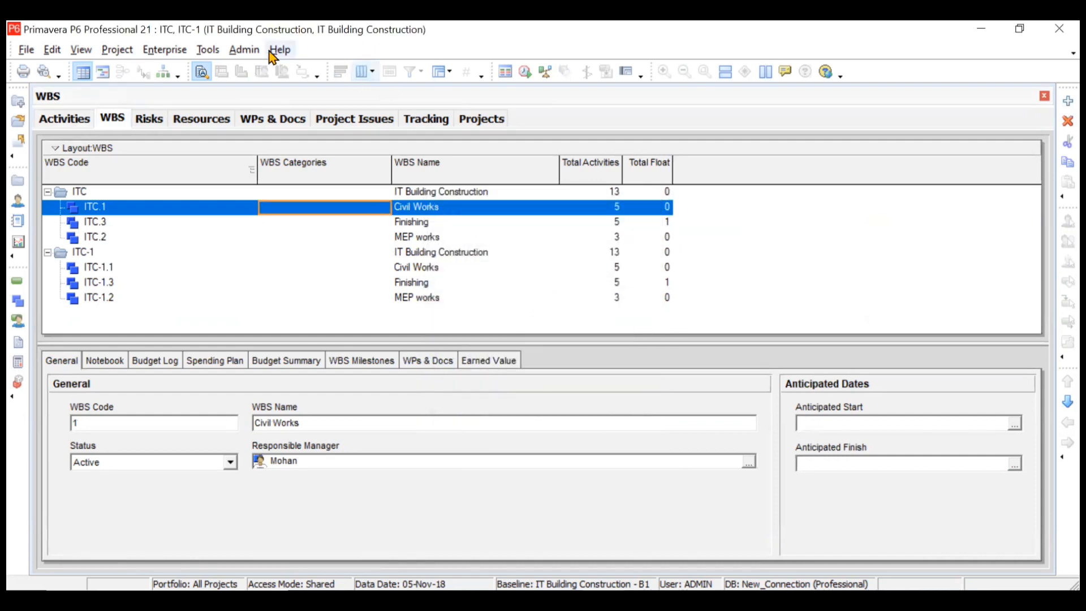
Step: Review the document categories and document statuses defined in the admin categories
{"action": "left_click", "coordinate": [245, 50]}
{"action": "left_click", "coordinate": [273, 88]}
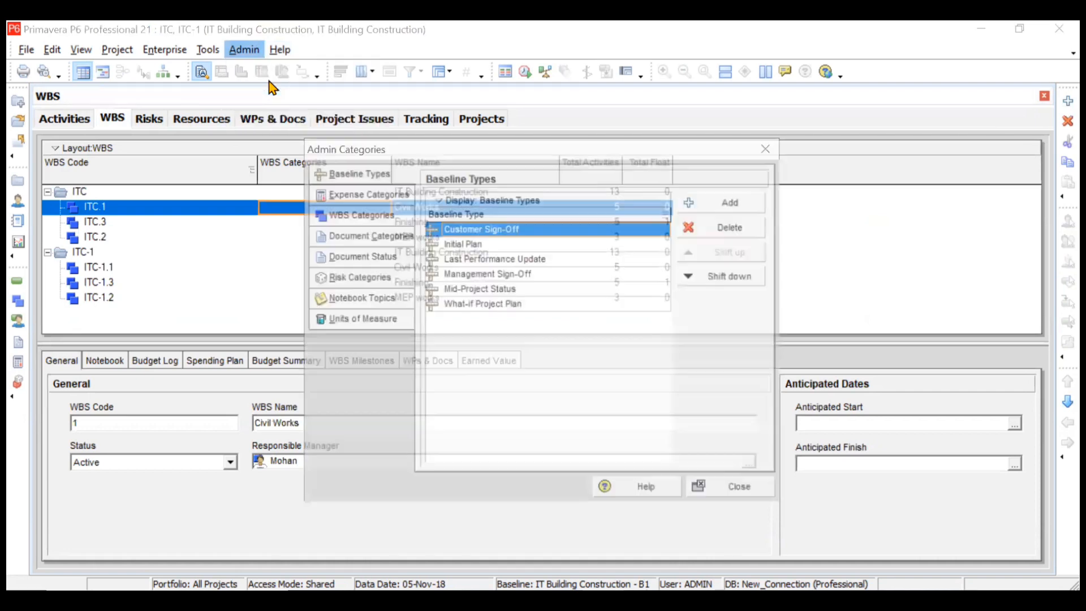
{"action": "left_click", "coordinate": [377, 237]}
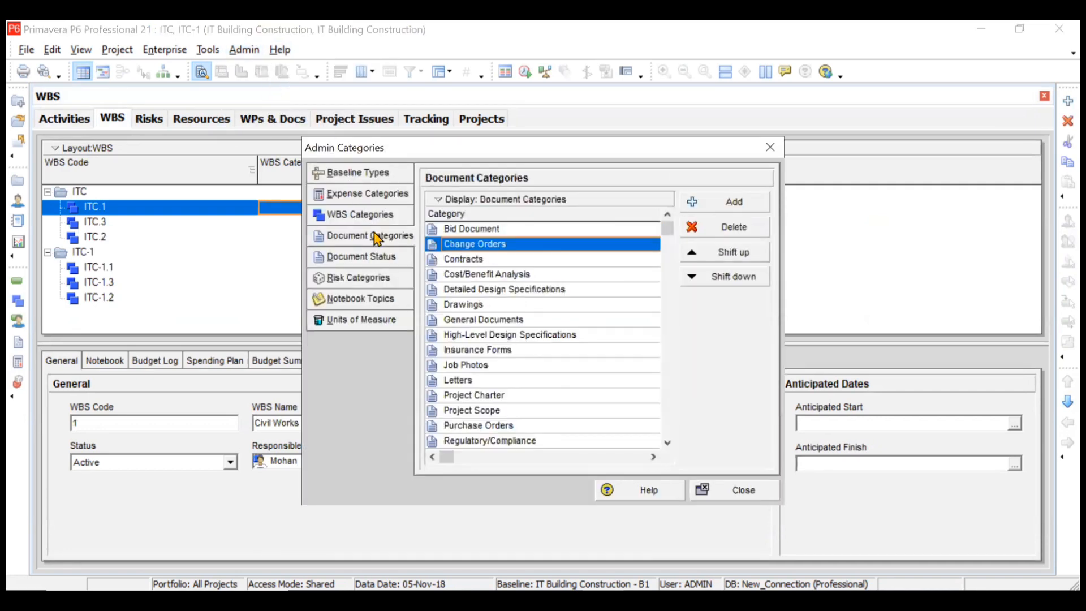
{"action": "left_click", "coordinate": [376, 259]}
{"action": "left_click", "coordinate": [378, 242]}
{"action": "left_click", "coordinate": [769, 146]}
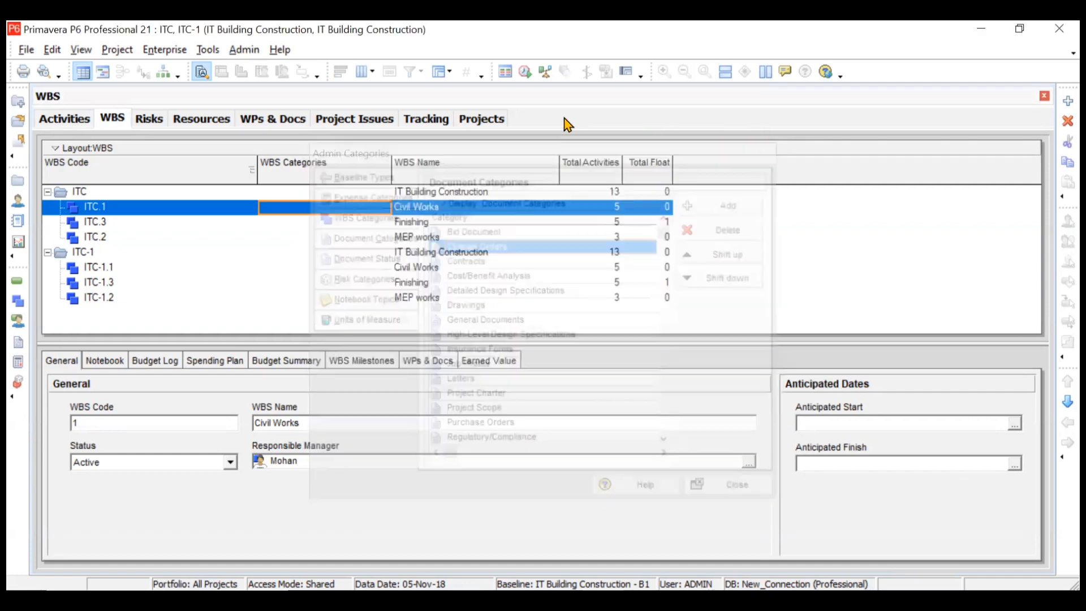
Step: Examine the document category choices for the Variation Claim Letter in the work products and documents
{"action": "left_click", "coordinate": [283, 119]}
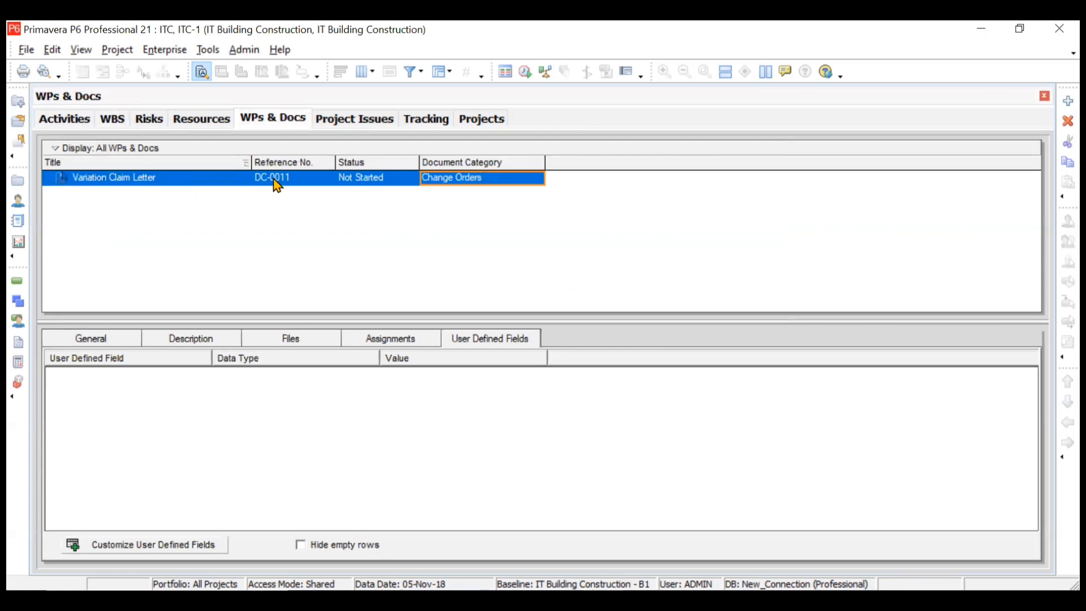
{"action": "left_click", "coordinate": [89, 339]}
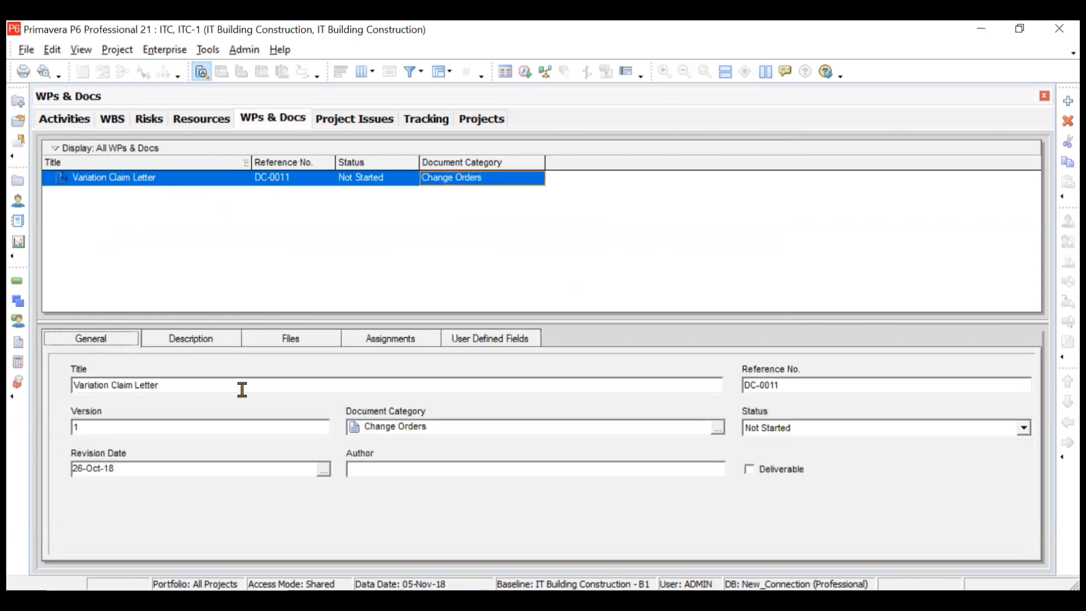
{"action": "left_click", "coordinate": [717, 428]}
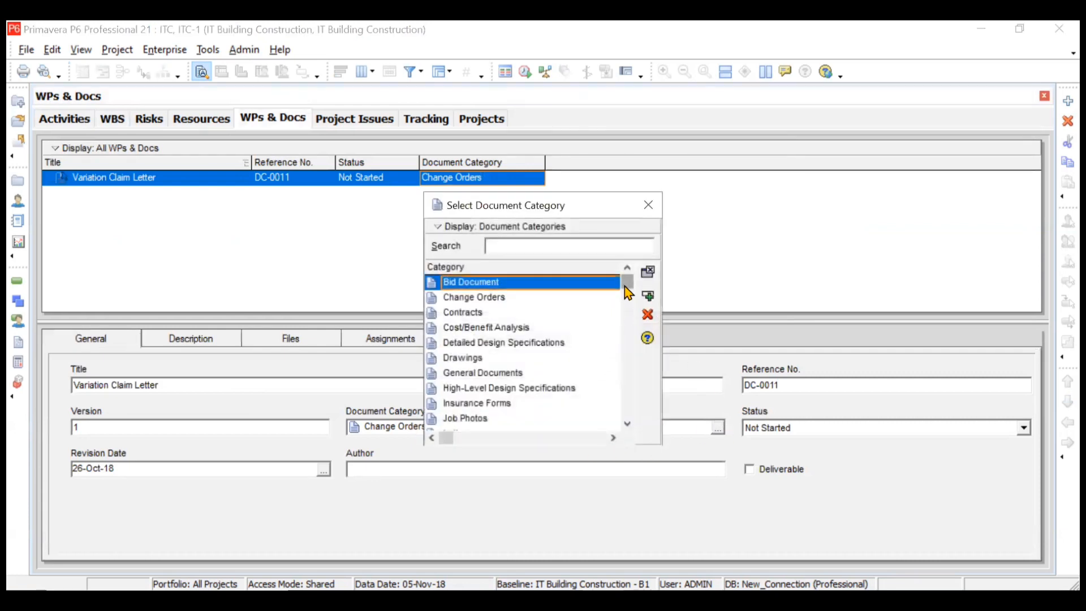
{"action": "mouse_move", "coordinate": [625, 287]}
{"action": "left_mouse_down"}
{"action": "mouse_move", "coordinate": [610, 419]}
{"action": "mouse_move", "coordinate": [625, 273]}
{"action": "left_mouse_up"}
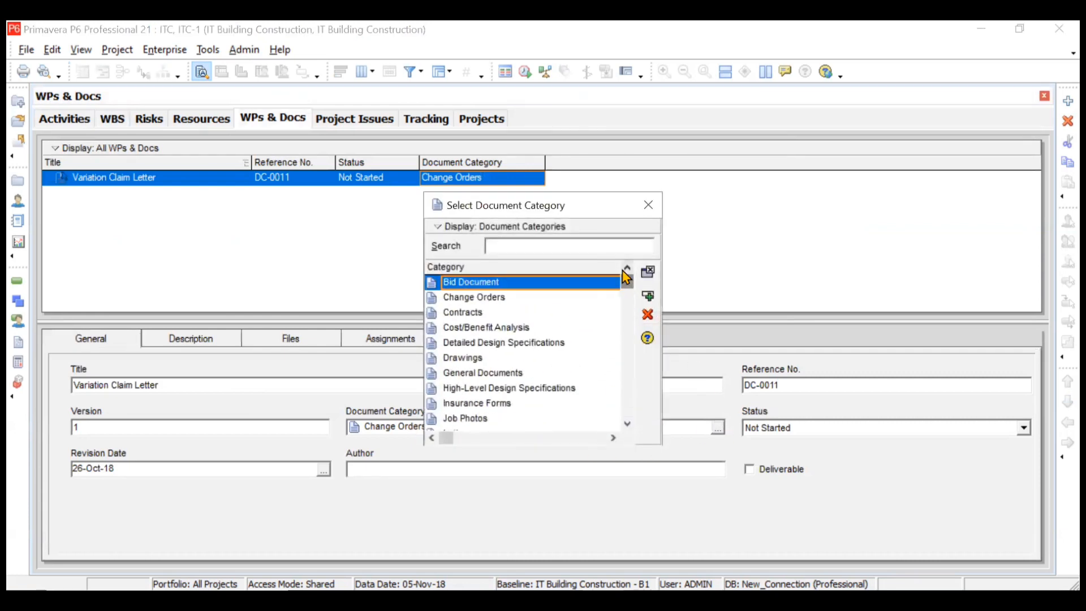
{"action": "left_click", "coordinate": [648, 205]}
Step: Examine the status choices for the Variation Claim Letter, keeping Not Started selected
{"action": "left_click", "coordinate": [247, 55]}
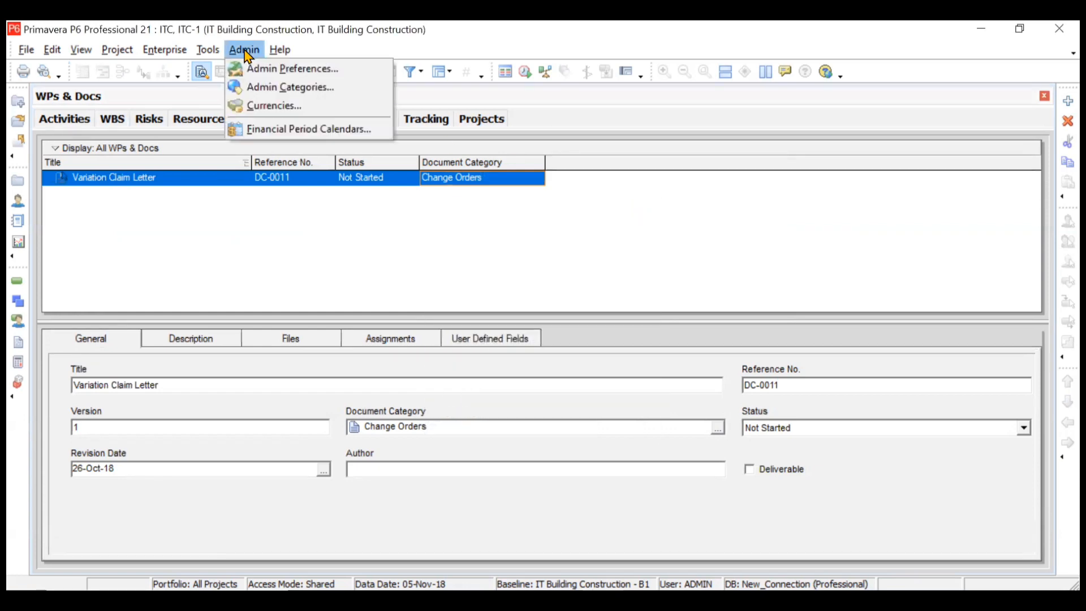
{"action": "left_click", "coordinate": [371, 243]}
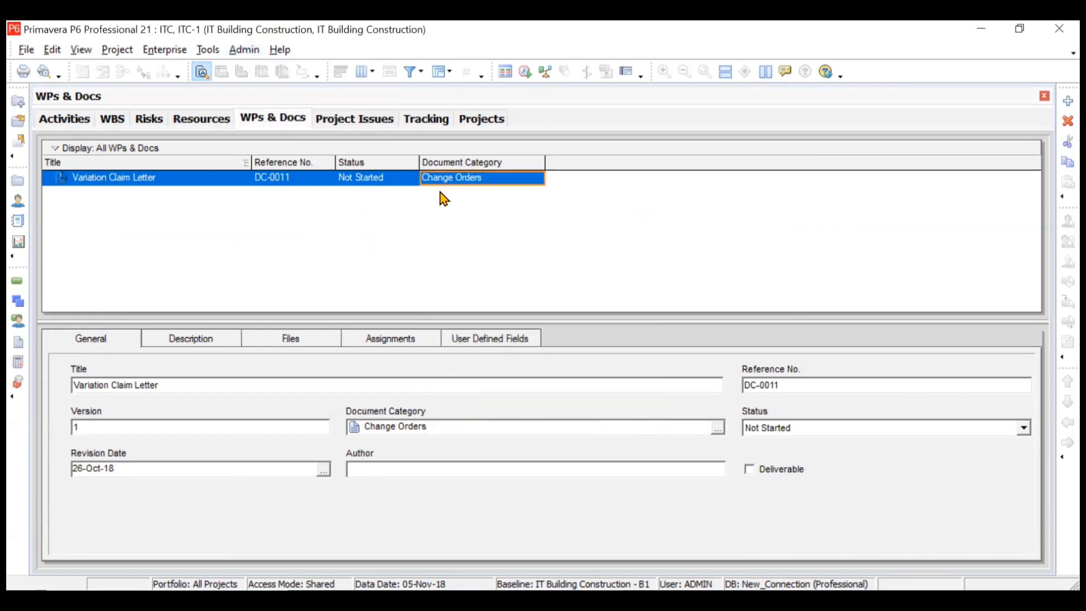
{"action": "left_click", "coordinate": [405, 179]}
{"action": "left_click", "coordinate": [405, 181]}
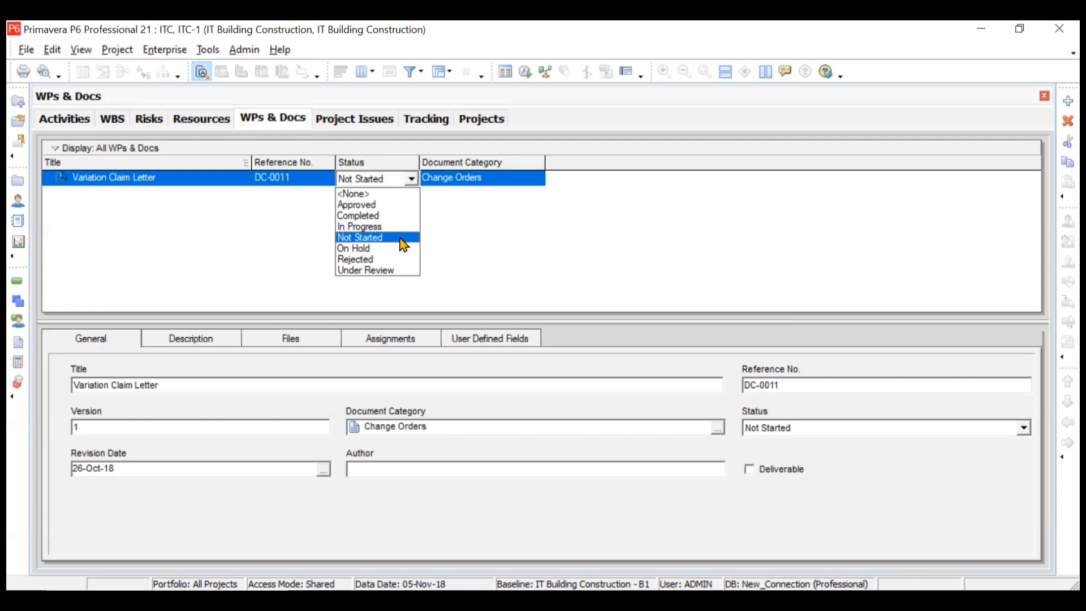
{"action": "left_click", "coordinate": [404, 243]}
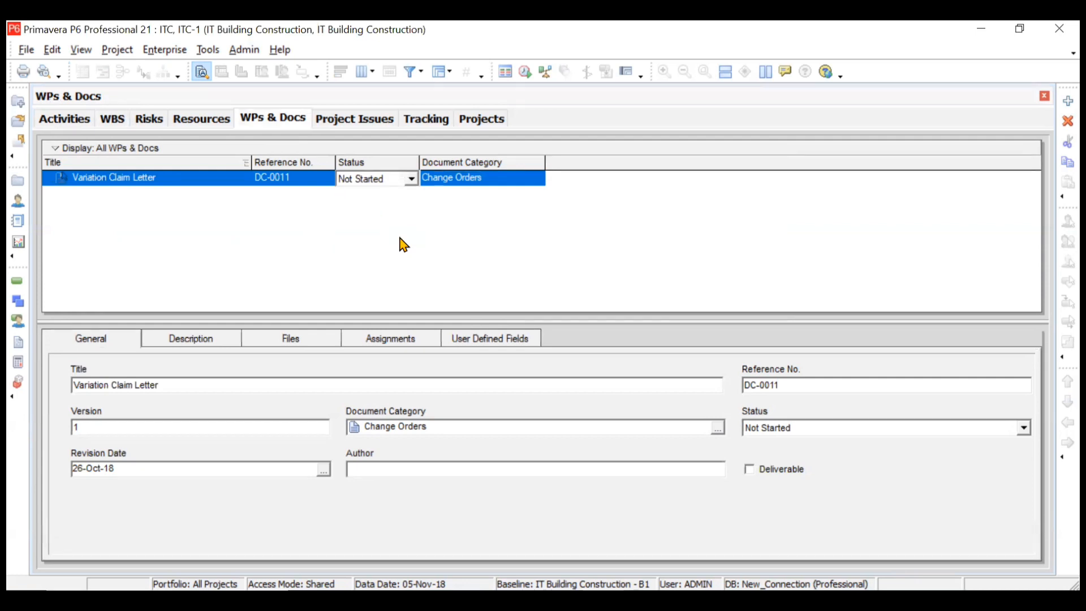
Step: Review the risk categories defined in the admin categories
{"action": "left_click", "coordinate": [253, 54]}
{"action": "left_click", "coordinate": [269, 89]}
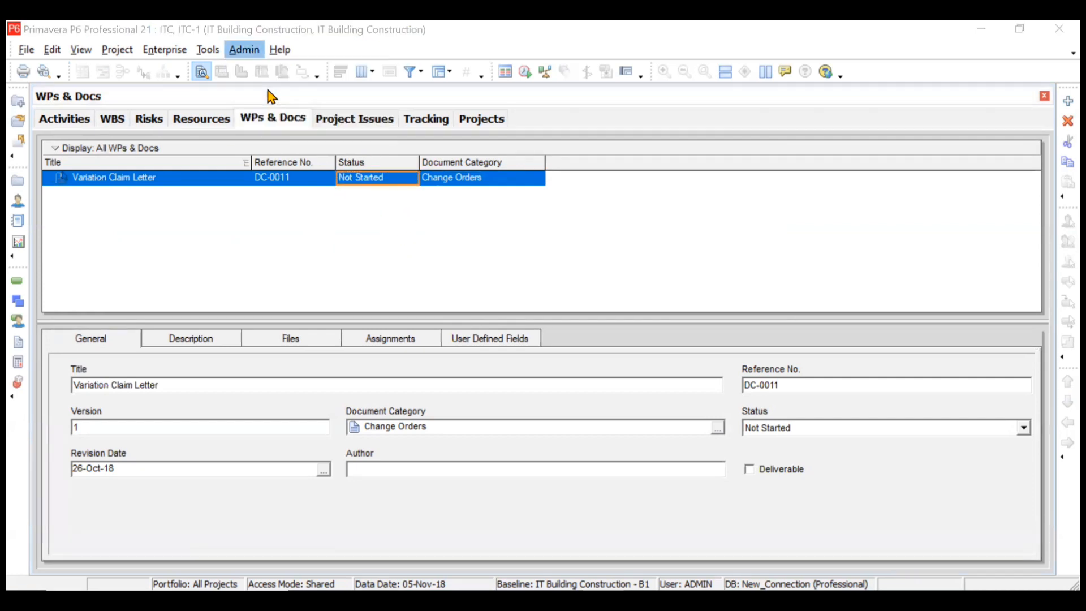
{"action": "left_click", "coordinate": [383, 279]}
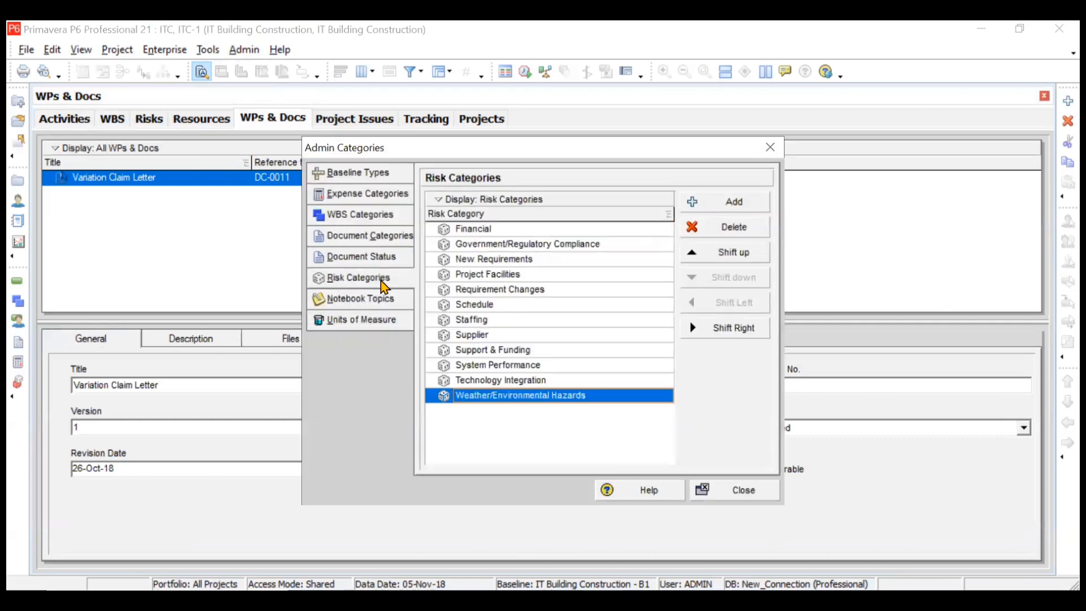
{"action": "left_click", "coordinate": [770, 148]}
Step: Examine the risk category choices for the Cyclone risk, without picking a different one
{"action": "left_click", "coordinate": [153, 119]}
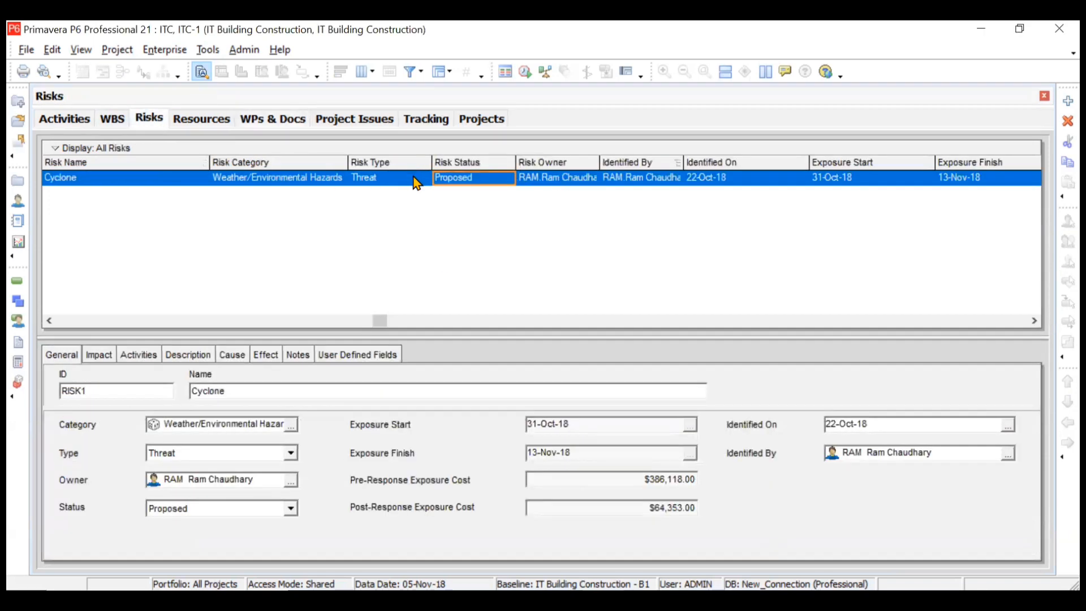
{"action": "left_click", "coordinate": [342, 180]}
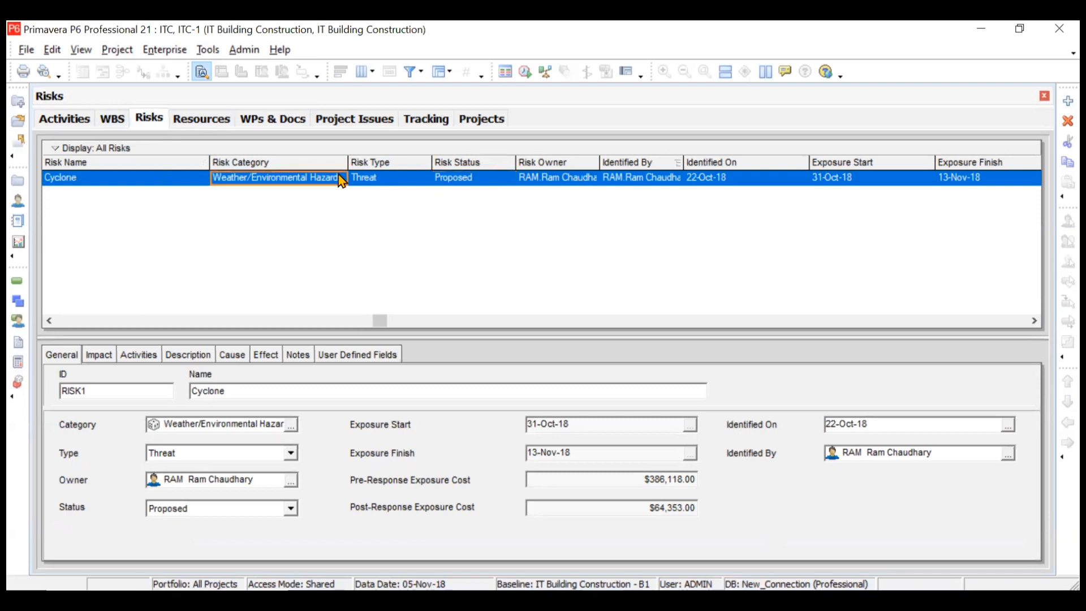
{"action": "left_click", "coordinate": [343, 180]}
{"action": "left_click", "coordinate": [340, 178]}
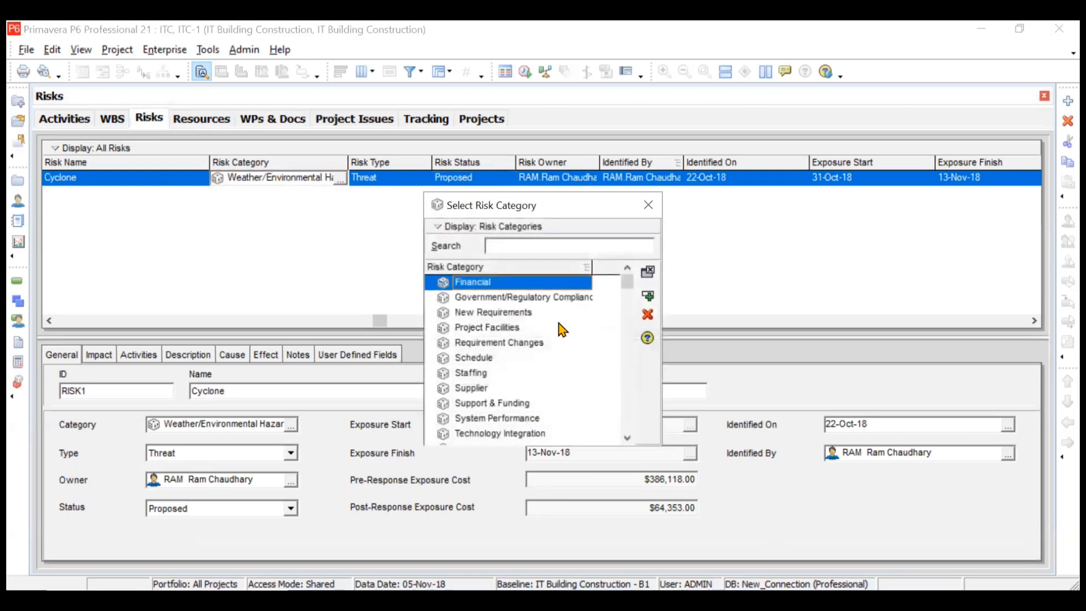
{"action": "left_click", "coordinate": [628, 440]}
{"action": "left_click", "coordinate": [628, 271]}
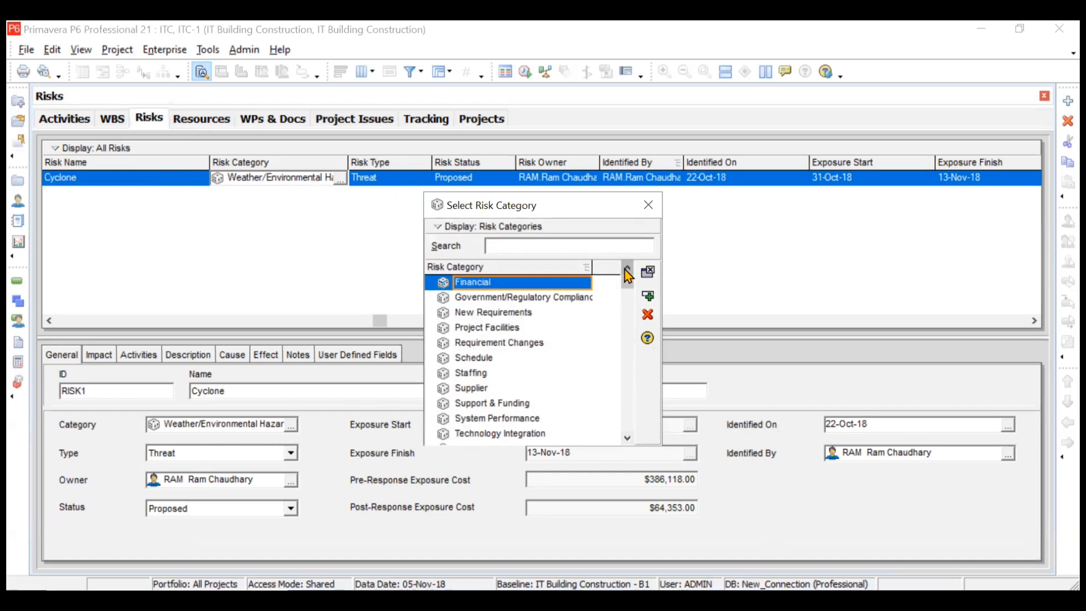
{"action": "left_click", "coordinate": [646, 206]}
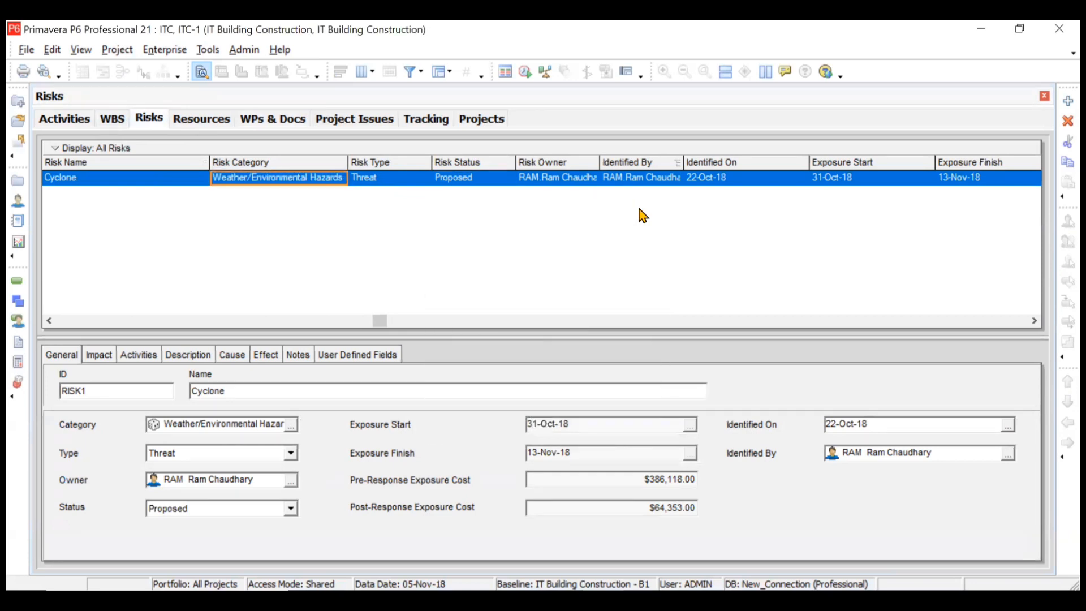
Step: Review the notebook topics defined in the admin categories and the levels each applies to
{"action": "left_click", "coordinate": [248, 52]}
{"action": "left_click", "coordinate": [278, 88]}
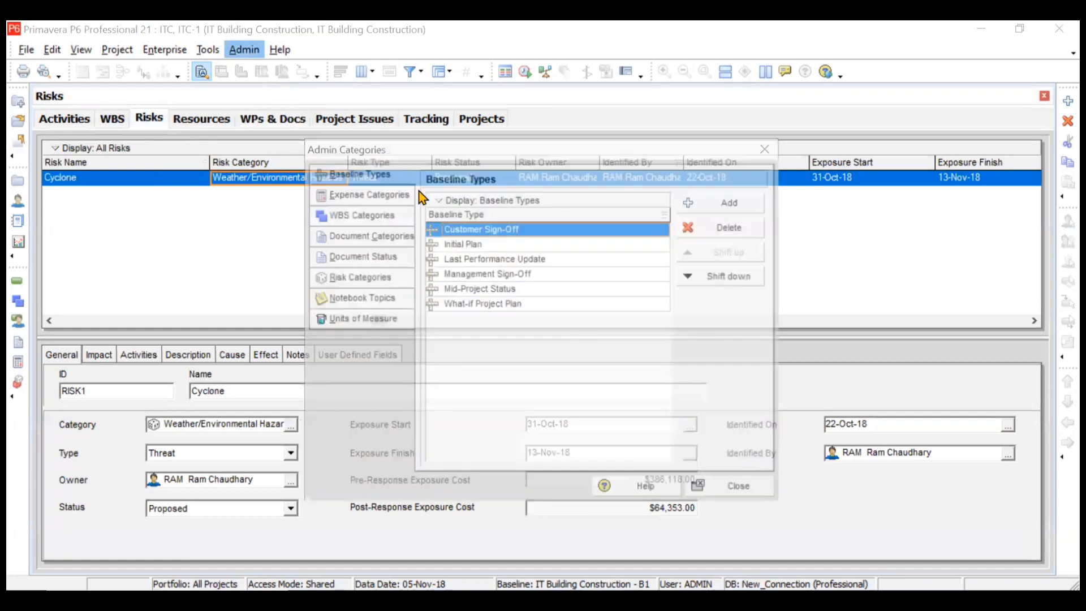
{"action": "left_click", "coordinate": [368, 300]}
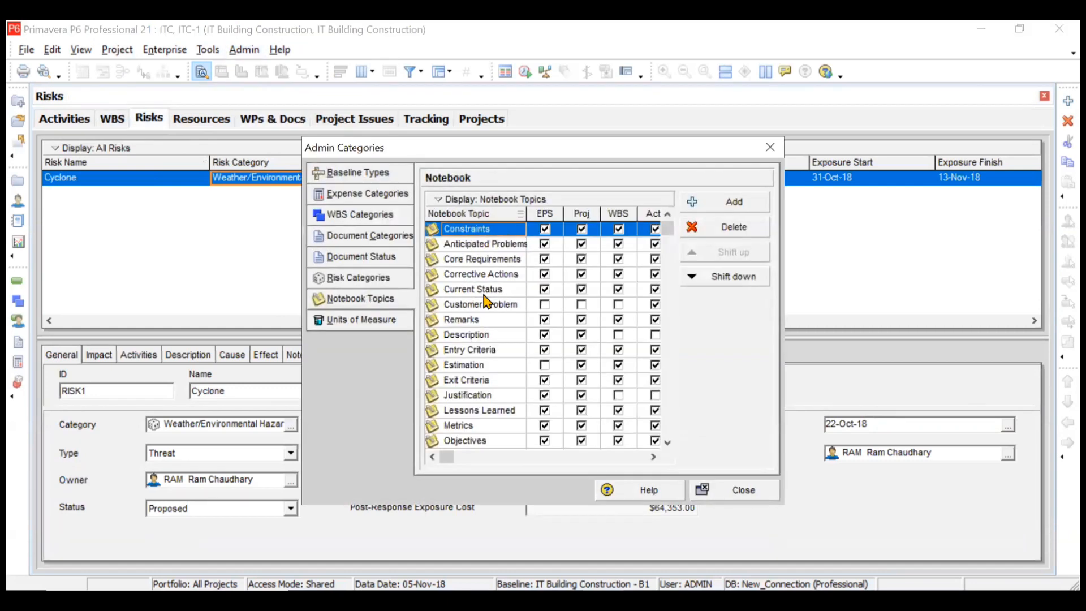
{"action": "left_click", "coordinate": [769, 148]}
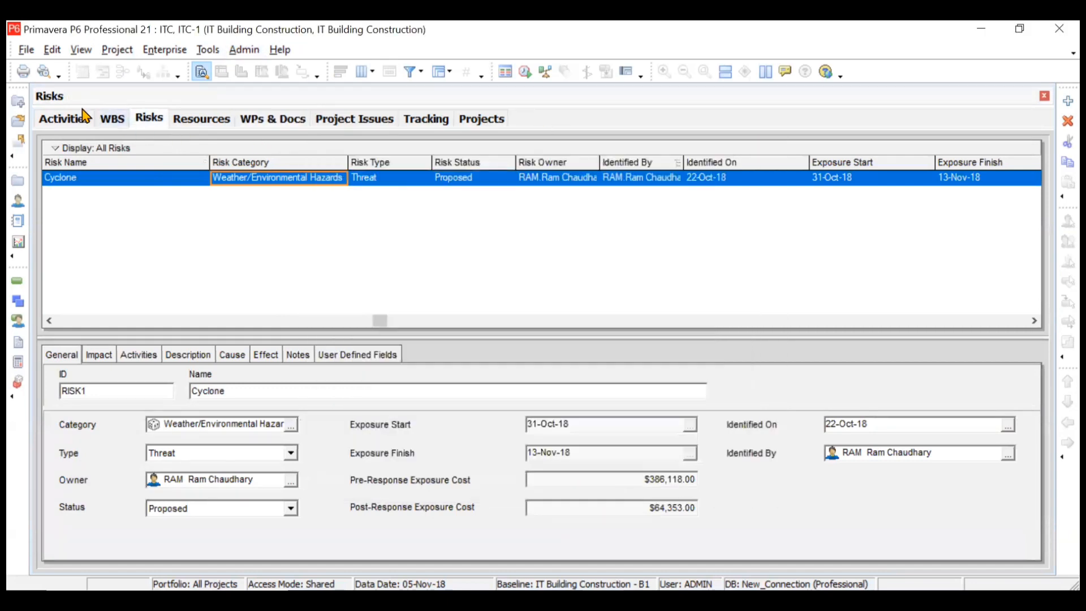
Step: Examine the full list of notebook topics that can be assigned to the Site Clearance activity, without assigning one
{"action": "left_click", "coordinate": [74, 117]}
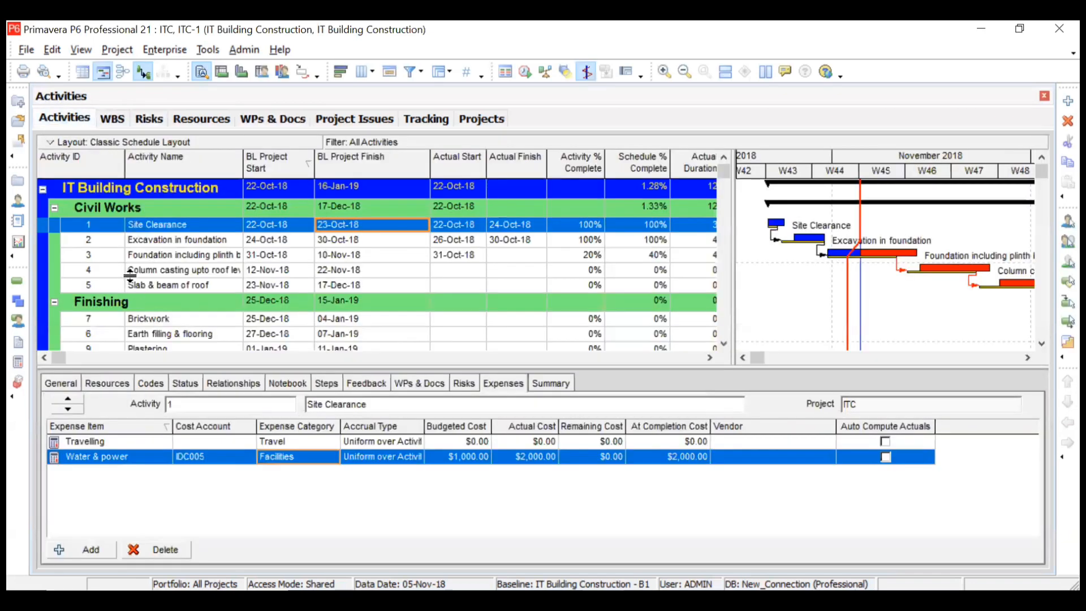
{"action": "left_click", "coordinate": [96, 546]}
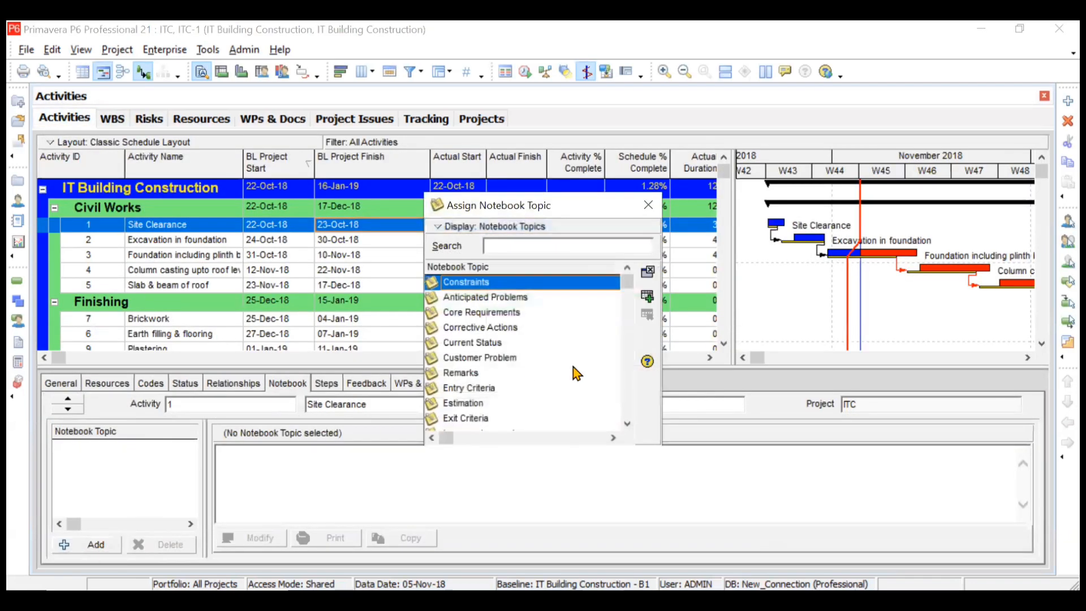
{"action": "left_click", "coordinate": [628, 422]}
{"action": "left_click", "coordinate": [516, 314]}
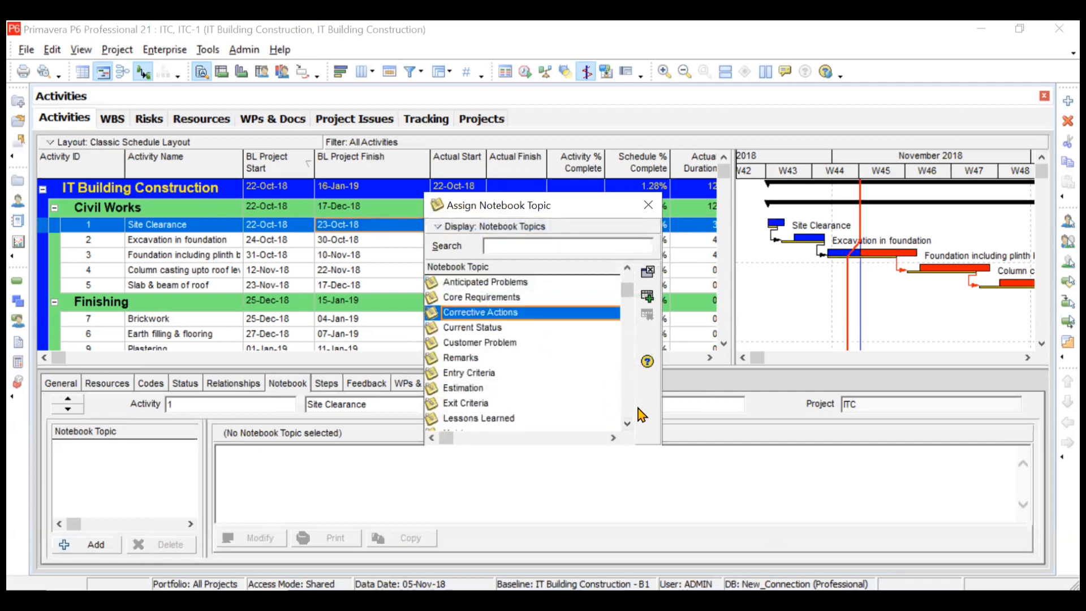
{"action": "left_click", "coordinate": [627, 423]}
{"action": "left_click", "coordinate": [628, 424]}
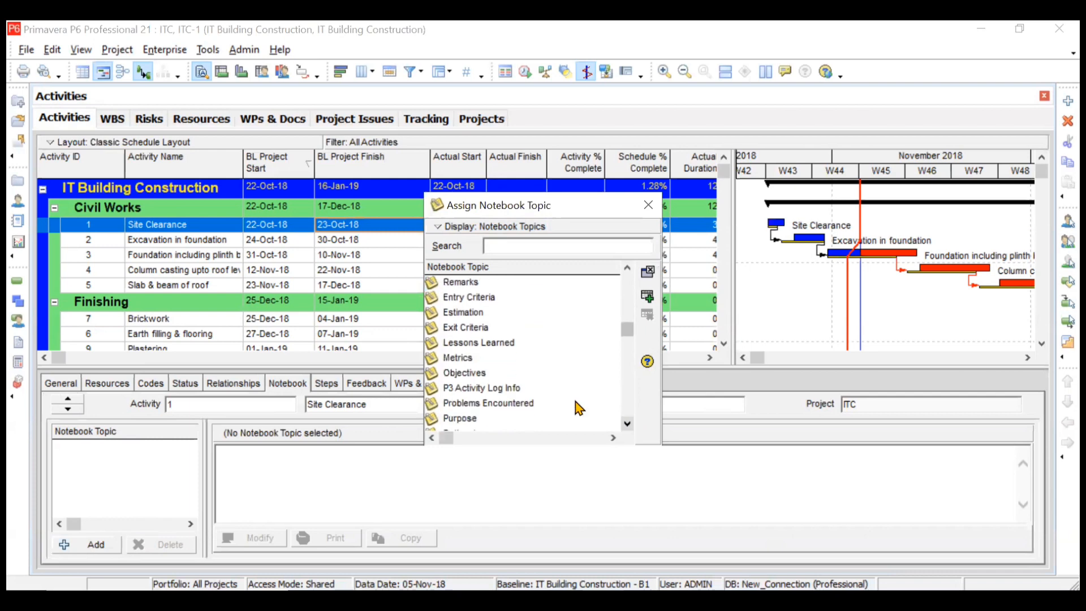
{"action": "left_click", "coordinate": [511, 372]}
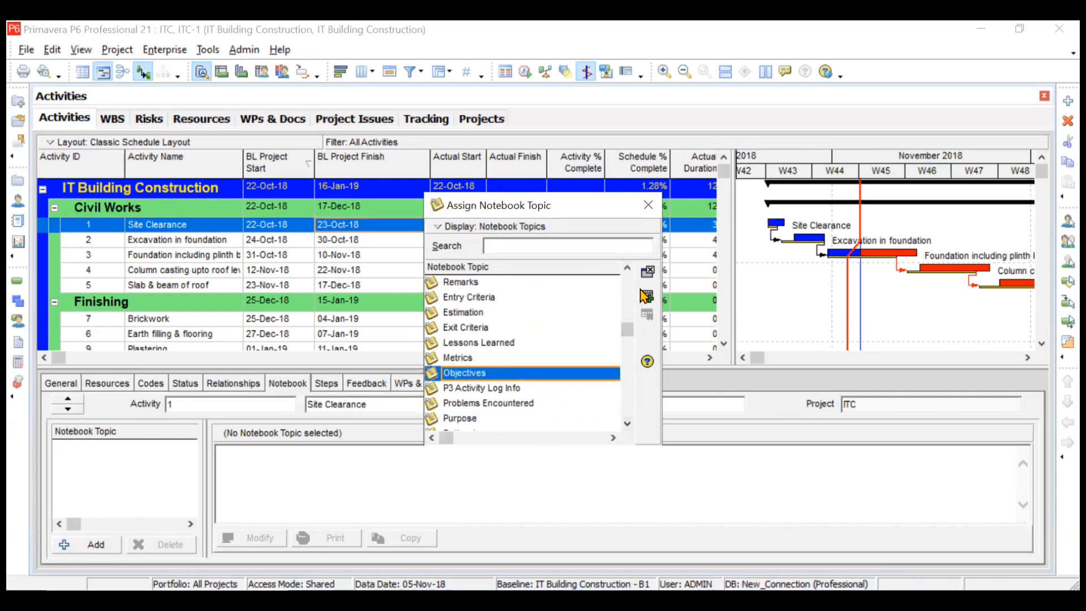
{"action": "left_click", "coordinate": [627, 268]}
{"action": "left_click", "coordinate": [628, 268]}
{"action": "left_click", "coordinate": [628, 269]}
{"action": "left_click", "coordinate": [627, 269]}
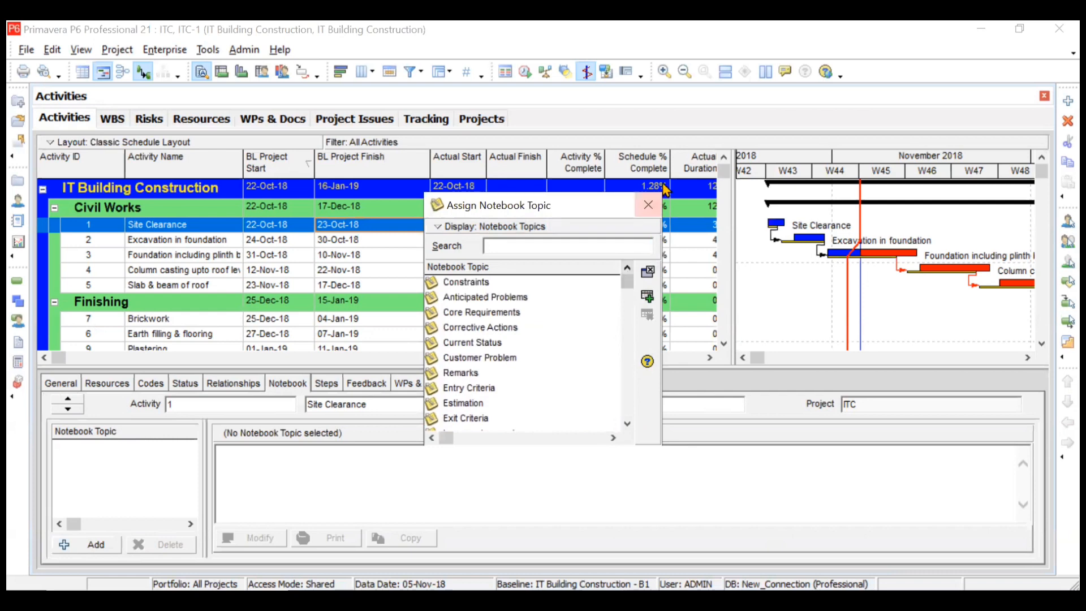
{"action": "left_click", "coordinate": [648, 205]}
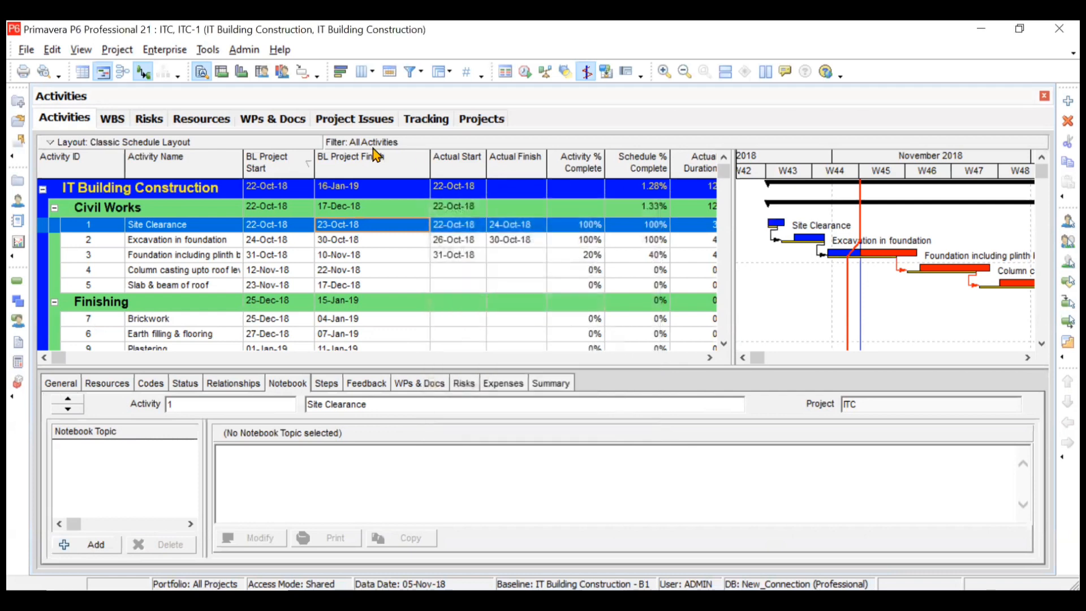
Step: Examine the notebook topics available for the ITC.1 Civil Works WBS element, without assigning one
{"action": "left_click", "coordinate": [113, 119]}
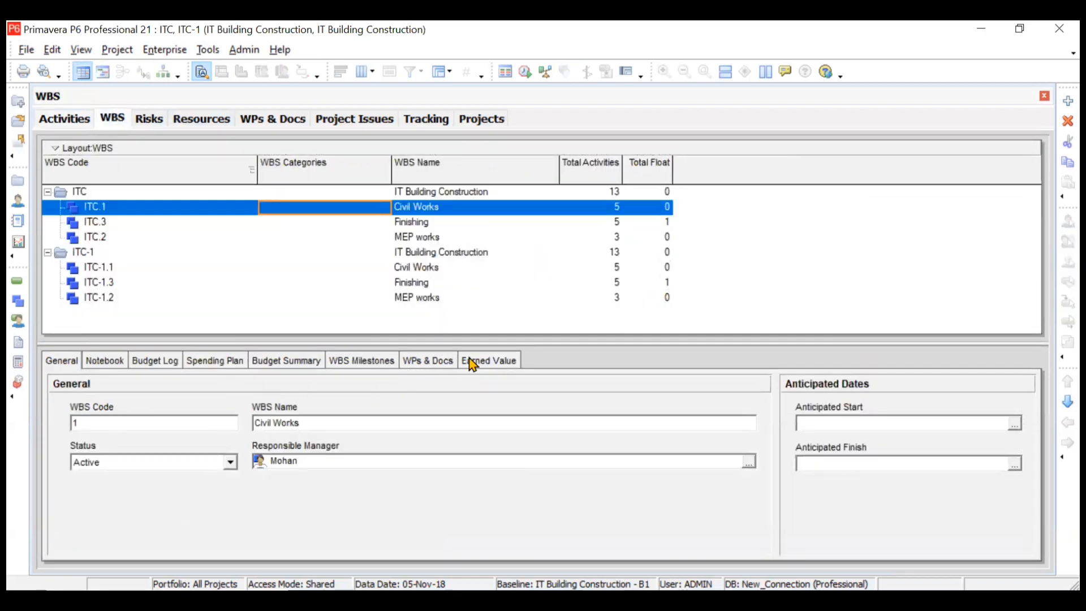
{"action": "left_click", "coordinate": [120, 361]}
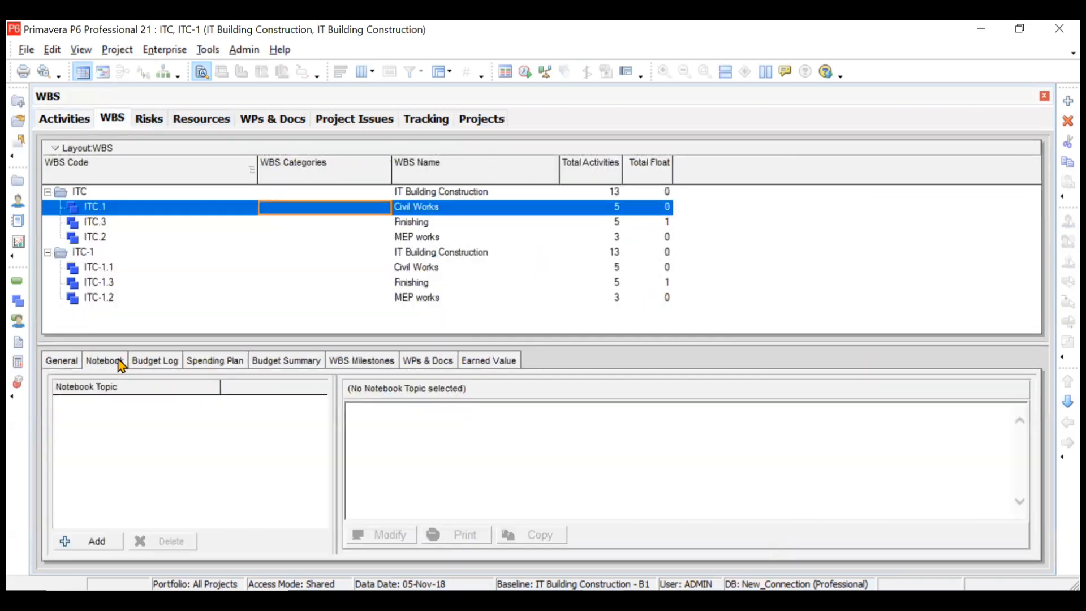
{"action": "left_click", "coordinate": [93, 545]}
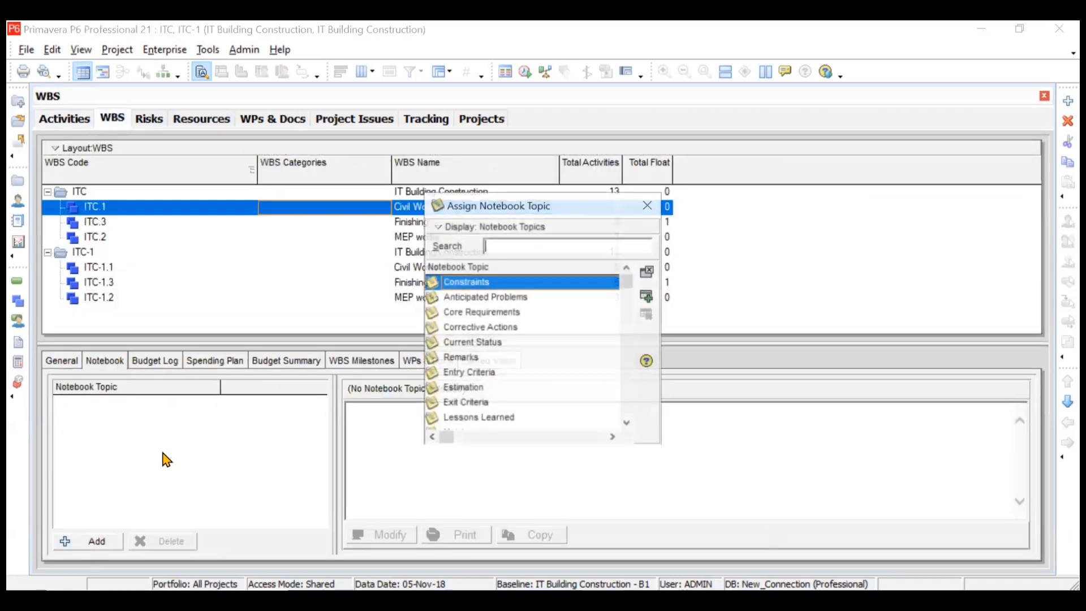
{"action": "left_click", "coordinate": [649, 205]}
Step: Review the units of measure defined in the admin categories
{"action": "left_click", "coordinate": [244, 50]}
{"action": "mouse_move", "coordinate": [280, 50]}
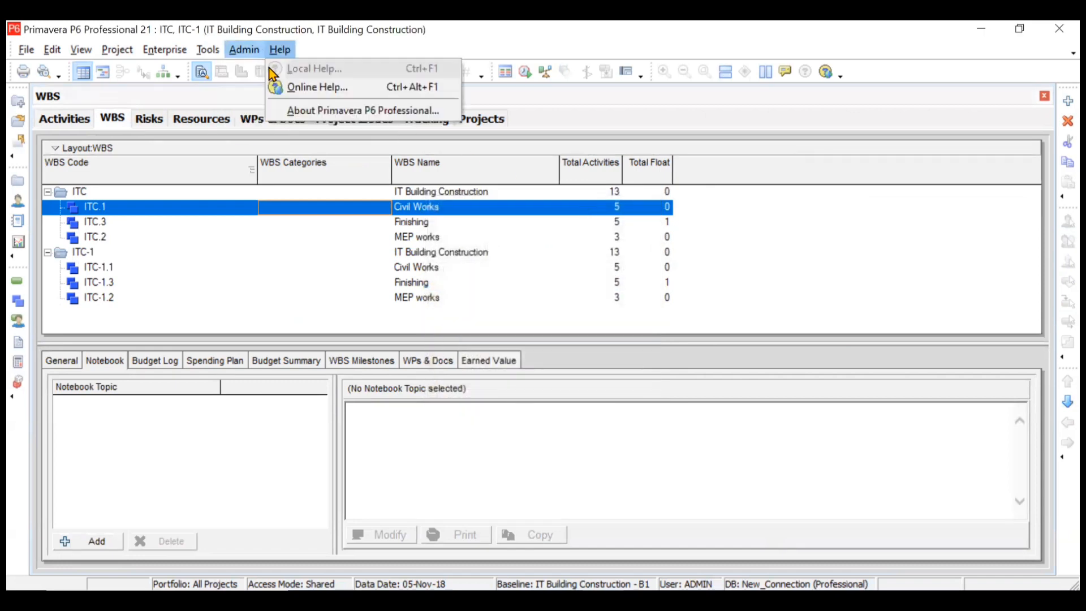
{"action": "left_click", "coordinate": [266, 88]}
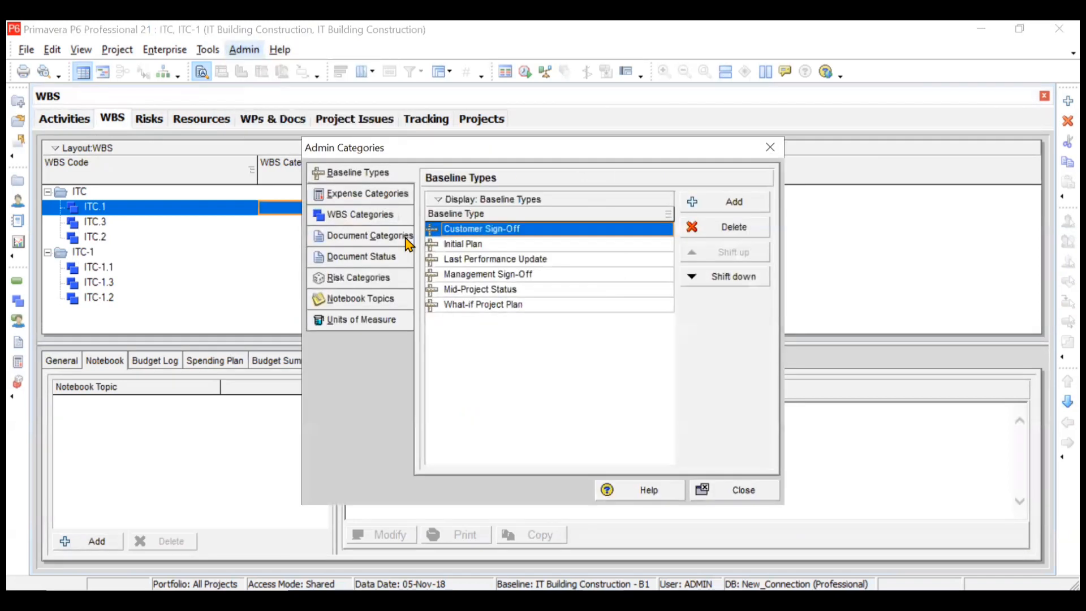
{"action": "left_click", "coordinate": [375, 320]}
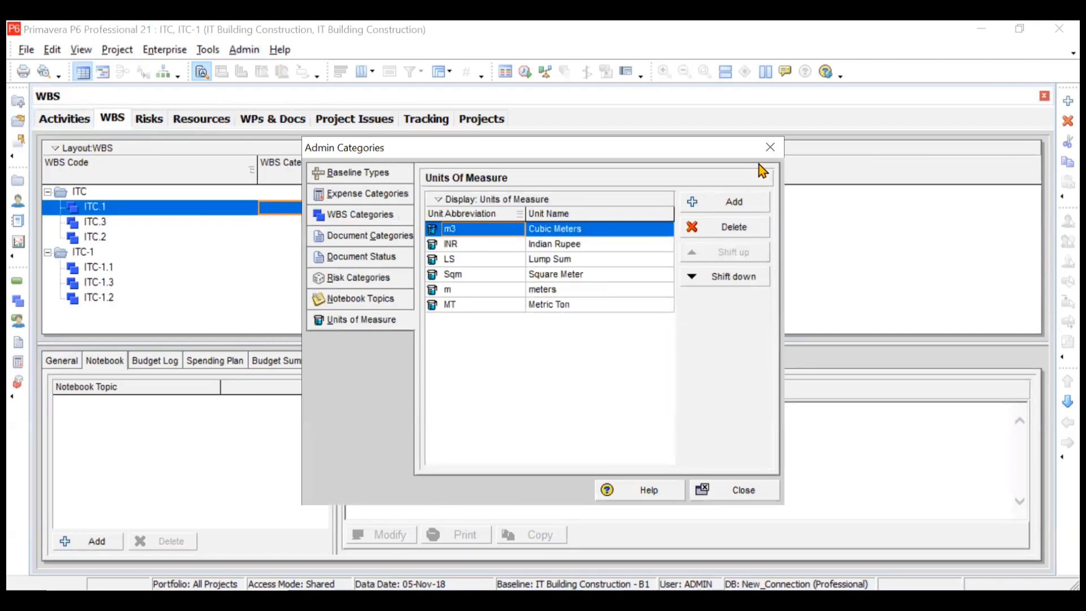
{"action": "left_click", "coordinate": [771, 147]}
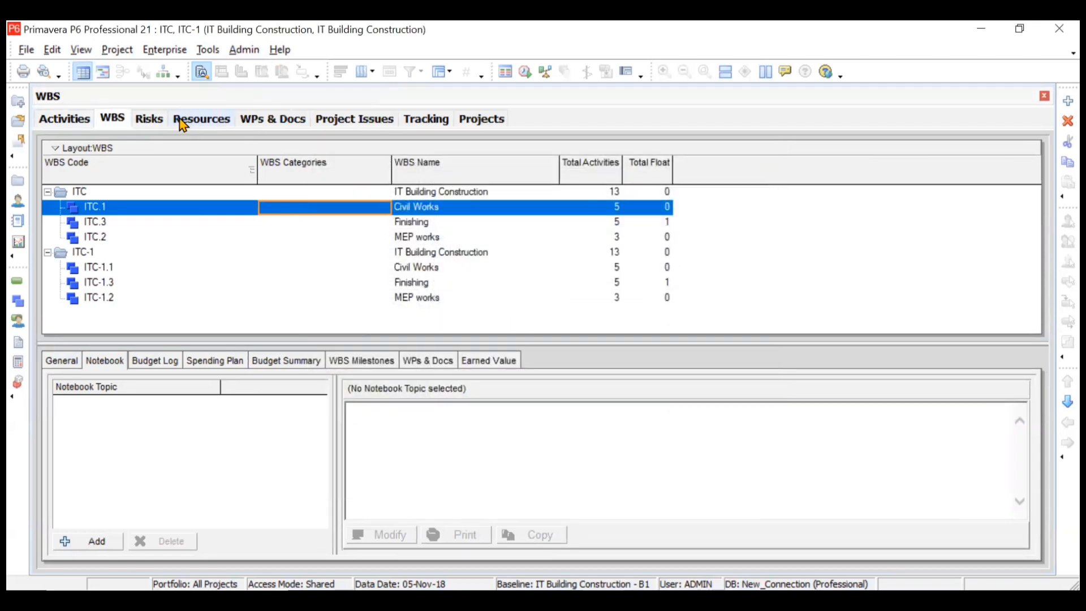
Step: Locate the IT-Material resources and check the units of measure used by Sanitary Fixtures, Paint, Plaster and Flooring
{"action": "left_click", "coordinate": [183, 123]}
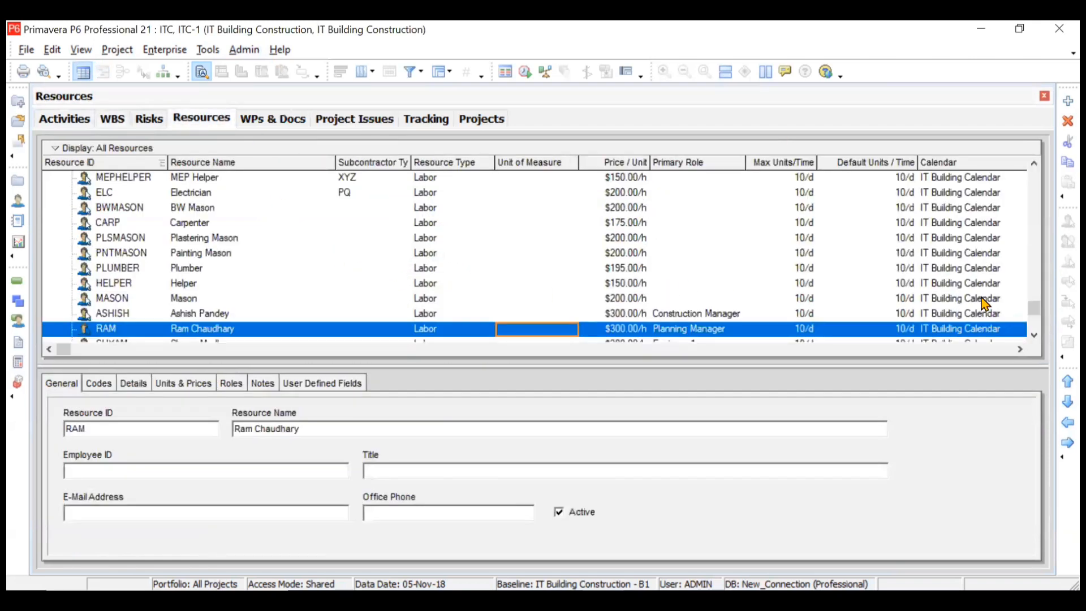
{"action": "scroll", "coordinate": [1034, 334], "scroll_direction": "down", "scroll_amount": 4}
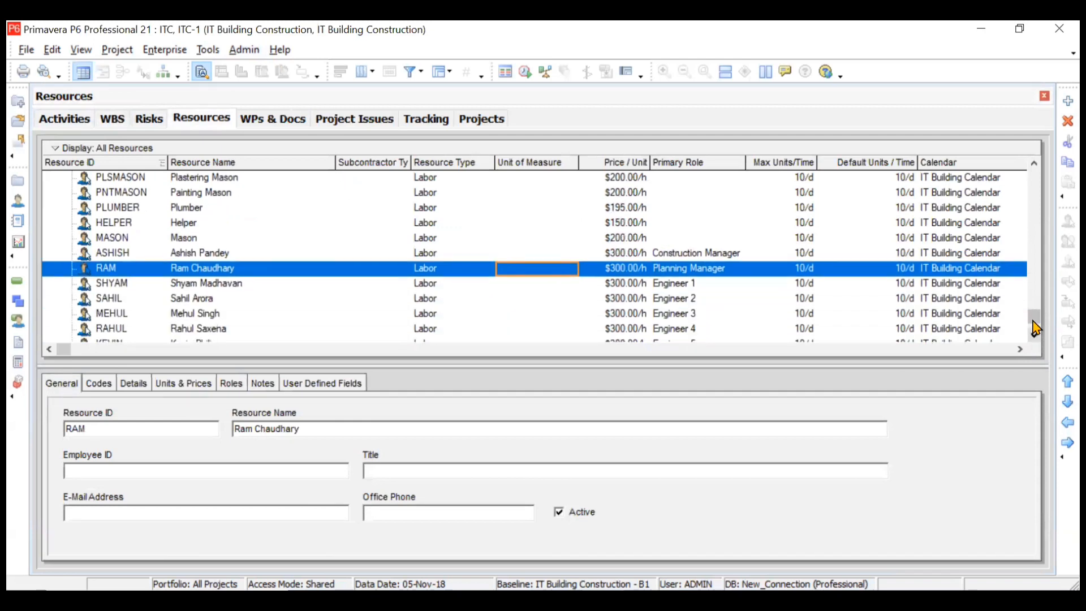
{"action": "left_click", "coordinate": [1034, 164]}
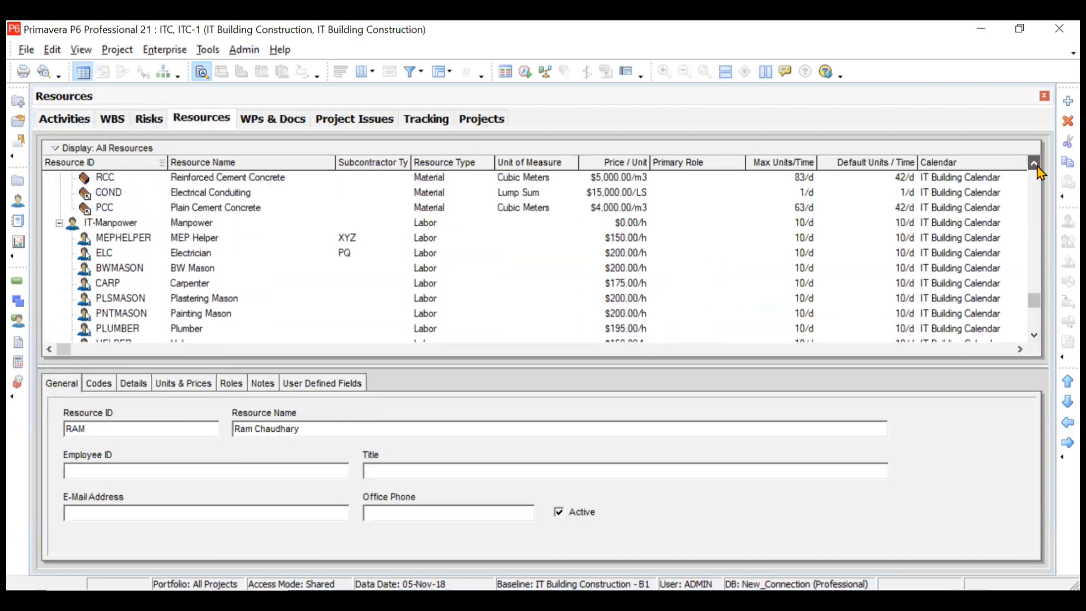
{"action": "left_click_drag", "start_coordinate": [1034, 163], "coordinate": [1034, 163]}
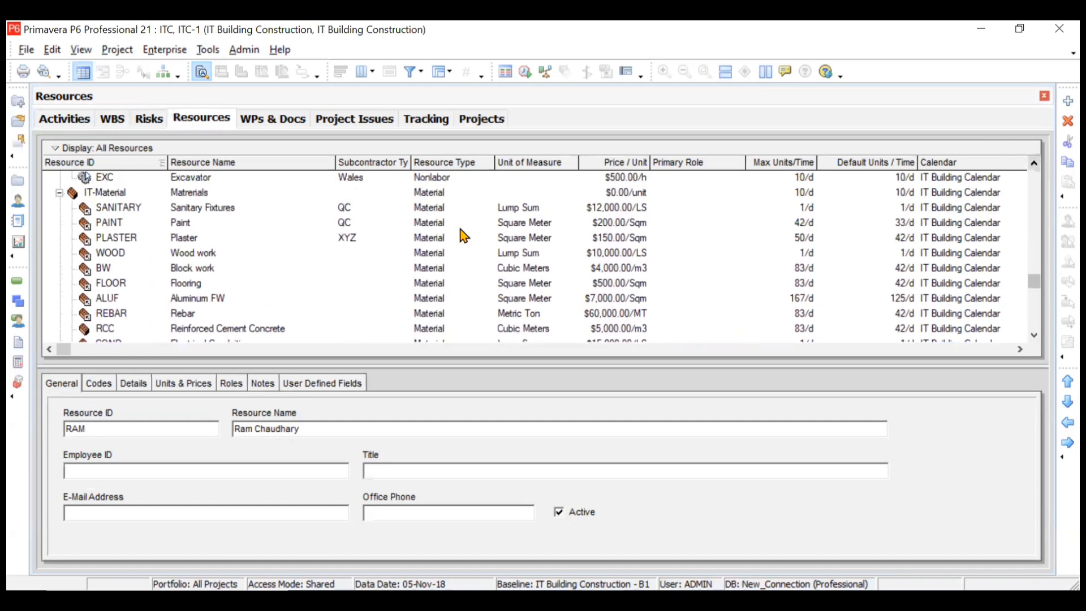
{"action": "left_click", "coordinate": [253, 211]}
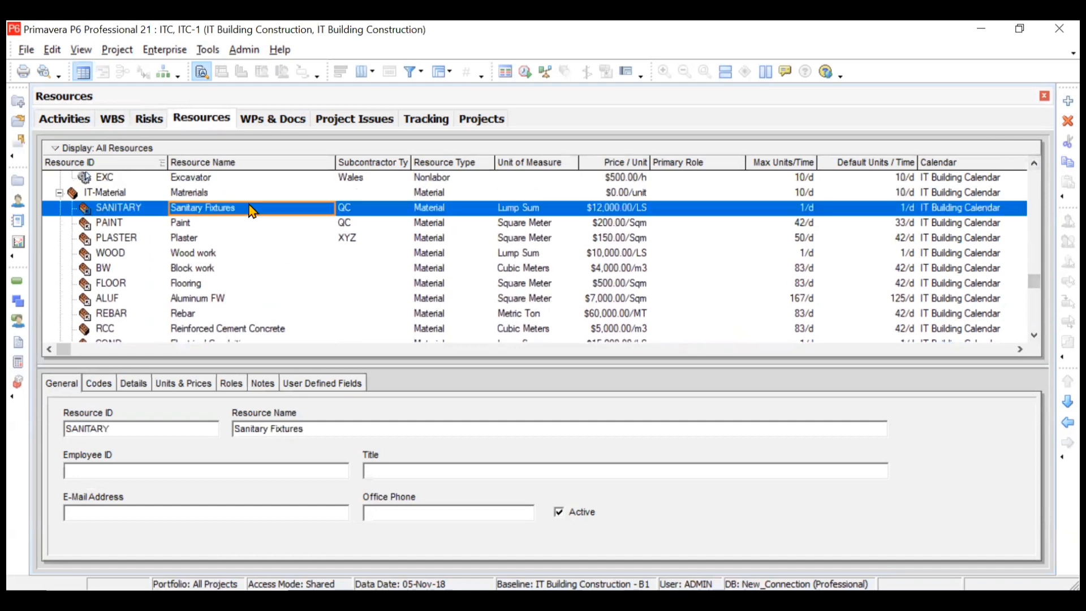
{"action": "left_click", "coordinate": [542, 224]}
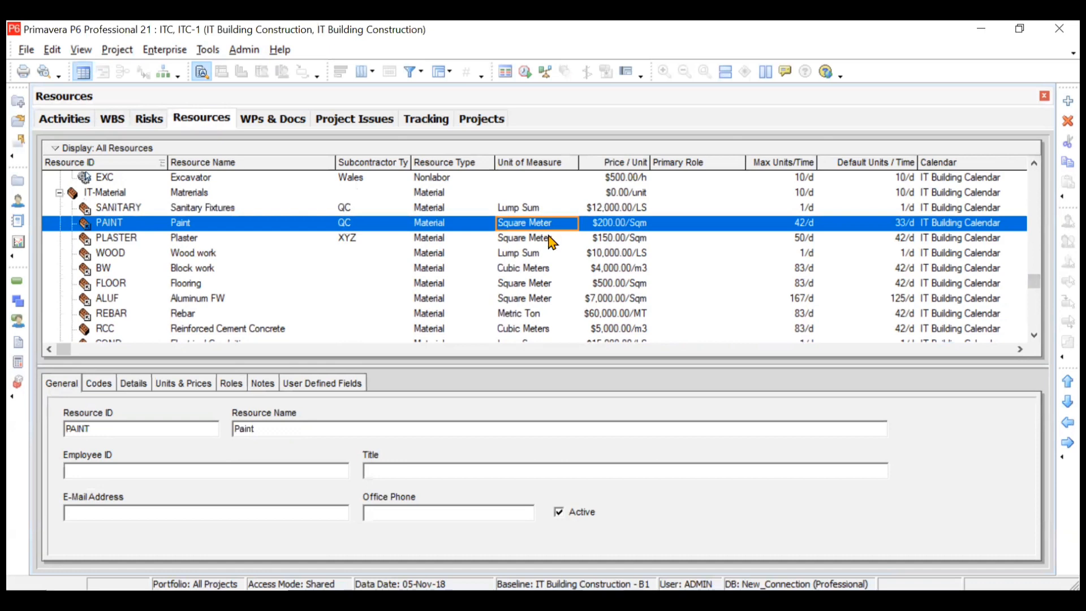
{"action": "left_click", "coordinate": [549, 238]}
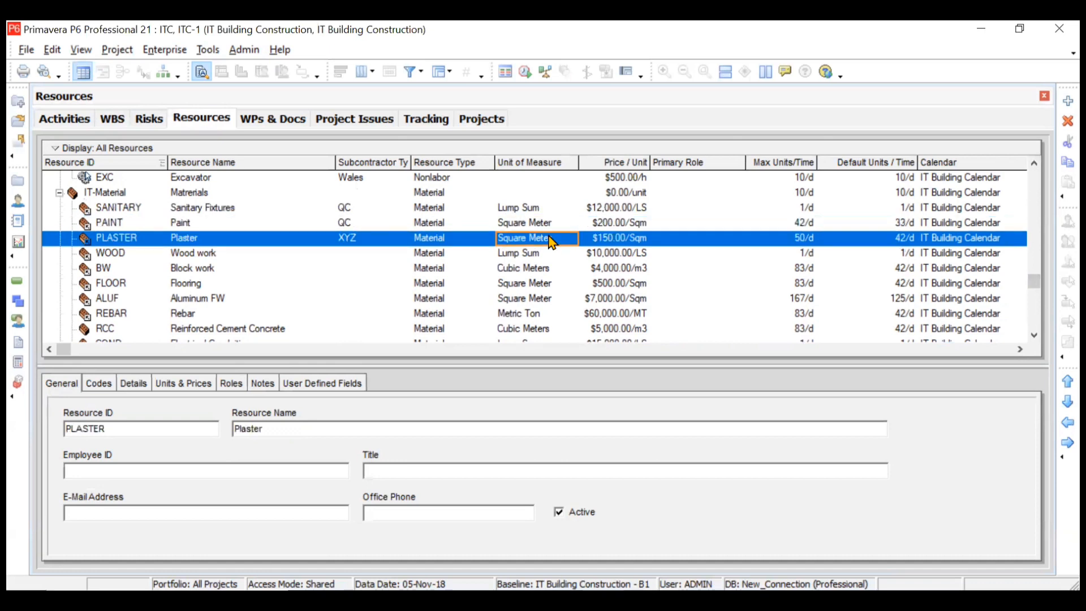
{"action": "left_click", "coordinate": [555, 288]}
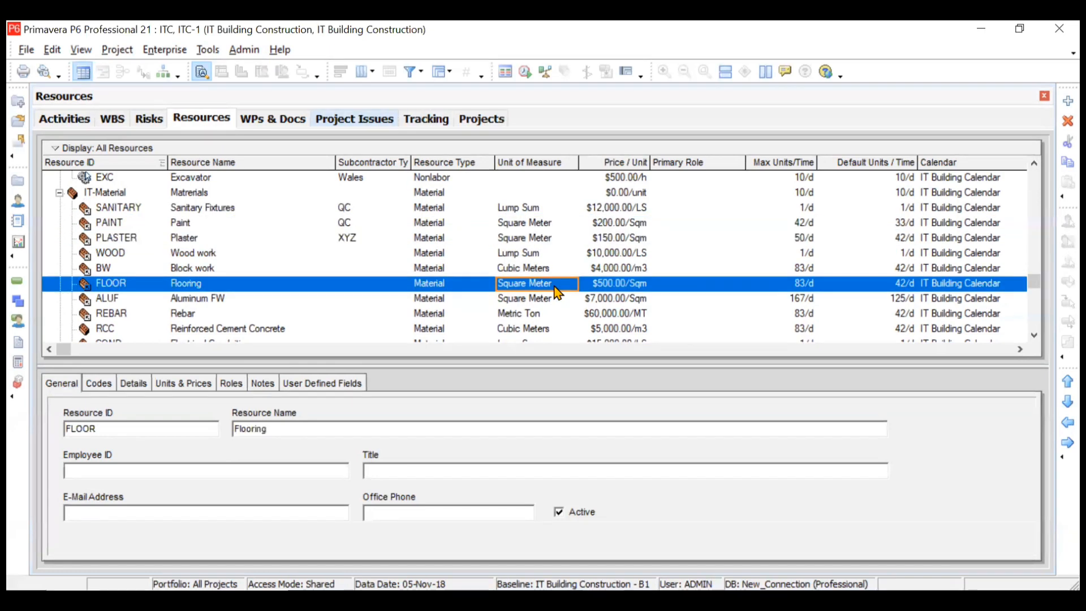
Step: Go through the units of measure of the remaining material resources, finishing on the Paint resource
{"action": "key", "text": "Down"}
{"action": "key", "text": "Down"}
{"action": "key", "text": "Down"}
{"action": "key", "text": "Down"}
{"action": "key", "text": "Down"}
{"action": "key", "text": "Up"}
{"action": "key", "text": "Up"}
{"action": "key", "text": "Up"}
{"action": "key", "text": "Up"}
{"action": "key", "text": "Up"}
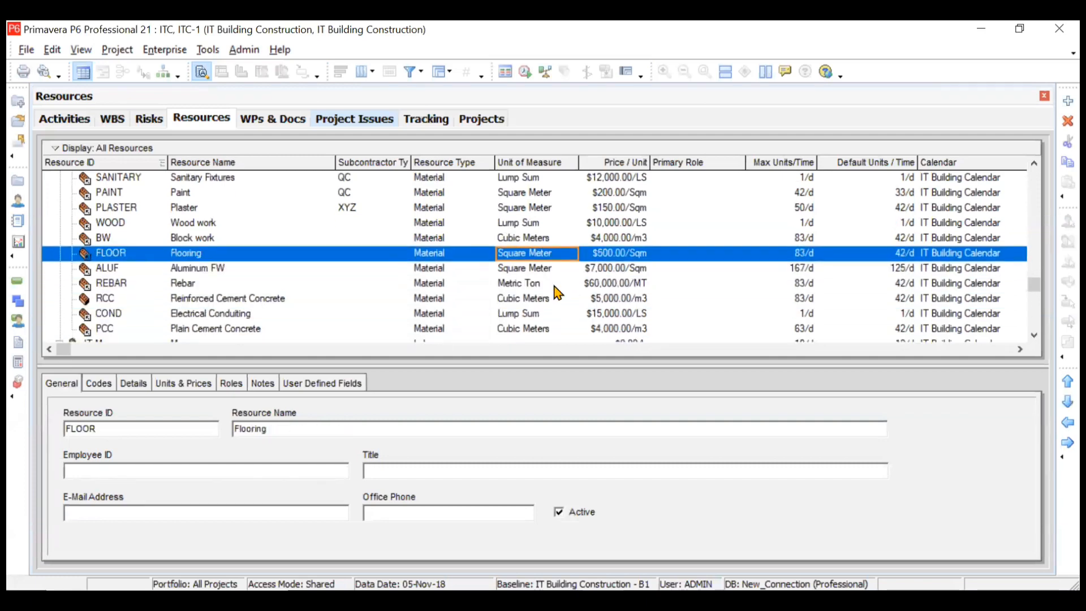
{"action": "key", "text": "Up"}
{"action": "key", "text": "Up"}
{"action": "key", "text": "Up"}
{"action": "key", "text": "Up"}
{"action": "key", "text": "Up"}
{"action": "key", "text": "Up"}
{"action": "key", "text": "Down"}
{"action": "key", "text": "Down"}
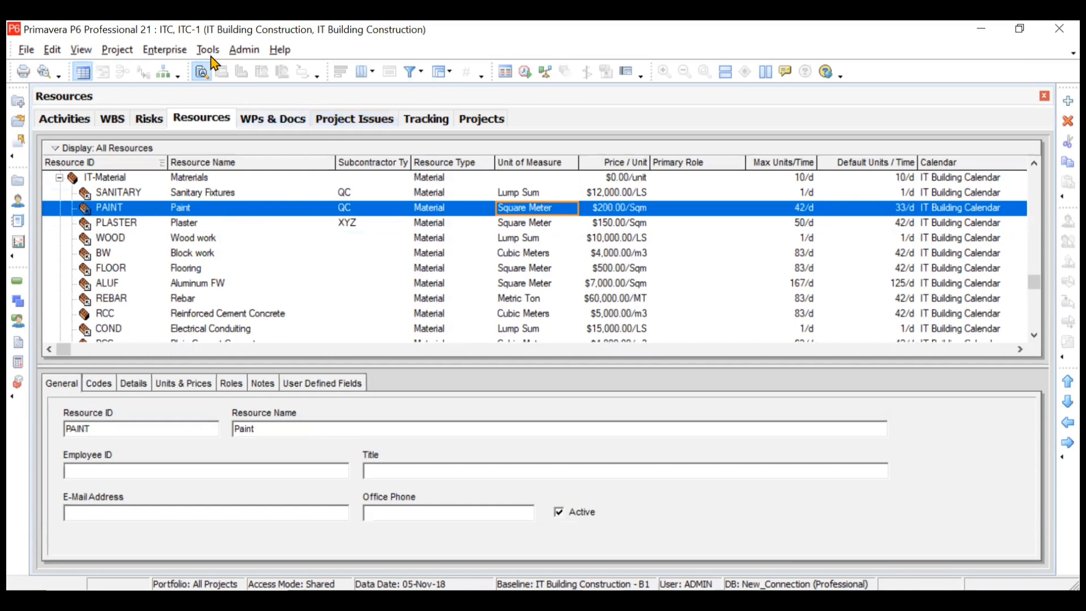
Step: Add a unit of measure to the admin categories with the abbreviation cm3 and the name Centimetre cube
{"action": "left_click", "coordinate": [243, 50]}
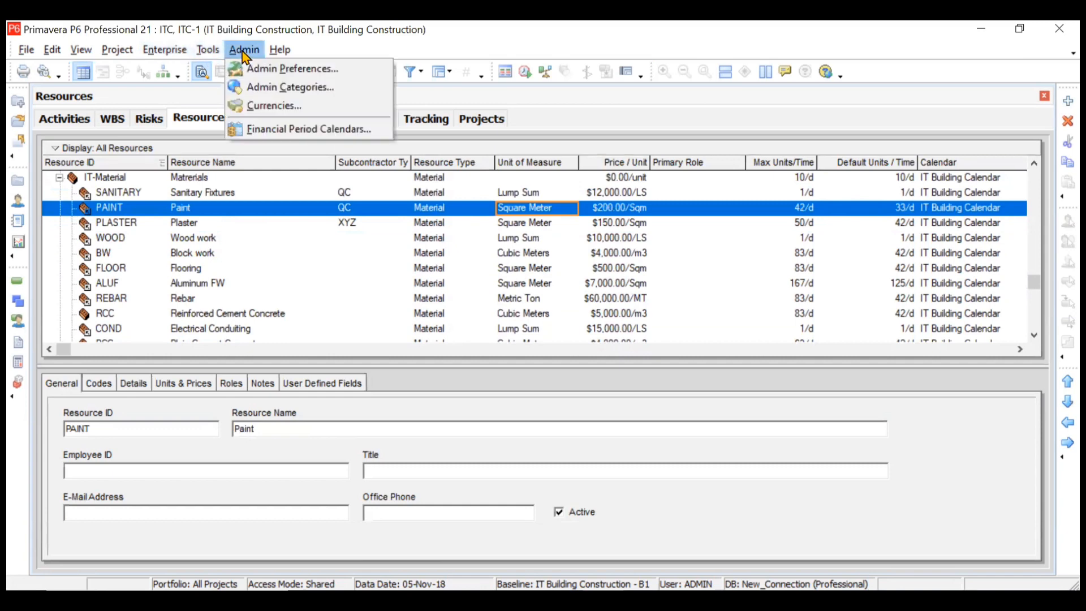
{"action": "left_click", "coordinate": [288, 89]}
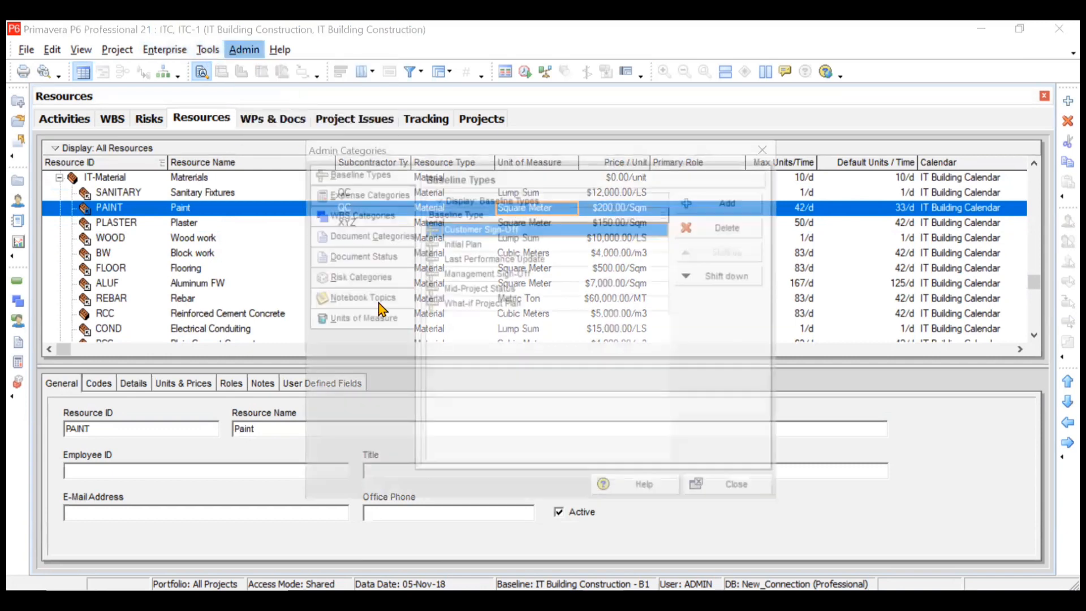
{"action": "left_click", "coordinate": [369, 324]}
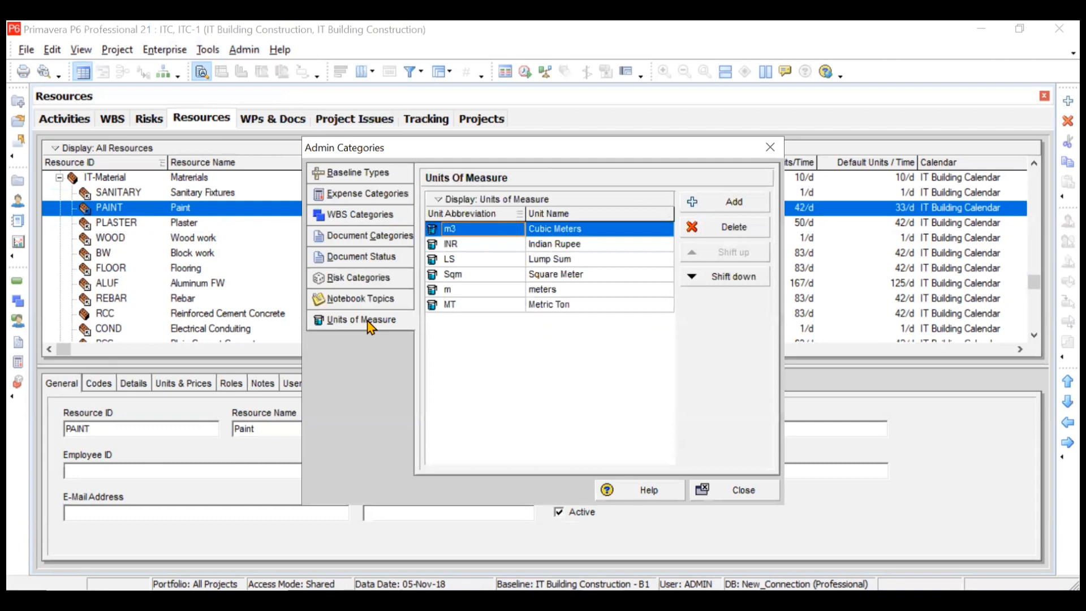
{"action": "left_click", "coordinate": [722, 207]}
{"action": "type", "text": "c"}
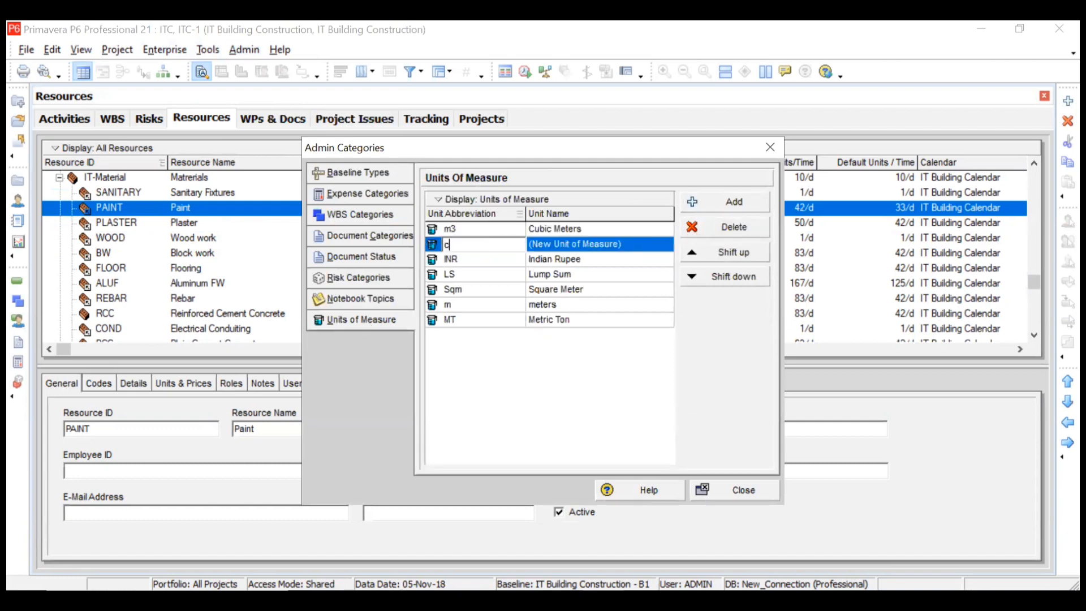
{"action": "type", "text": "m3"}
{"action": "left_click", "coordinate": [653, 247]}
{"action": "left_click", "coordinate": [653, 248]}
{"action": "type", "text": "Me"}
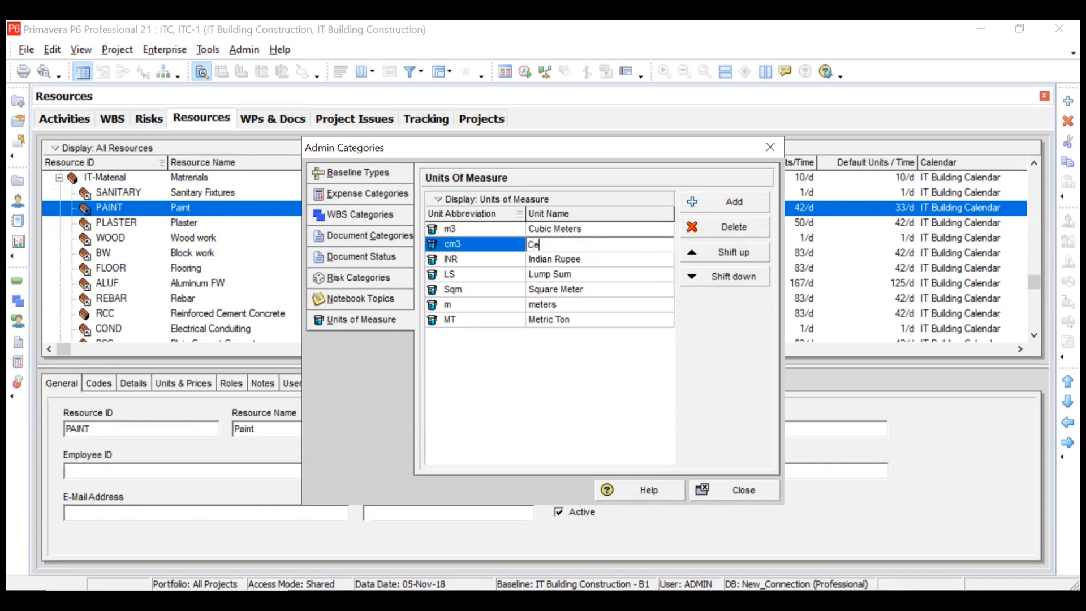
{"action": "type", "text": "ntimetre cube"}
{"action": "left_click", "coordinate": [572, 394]}
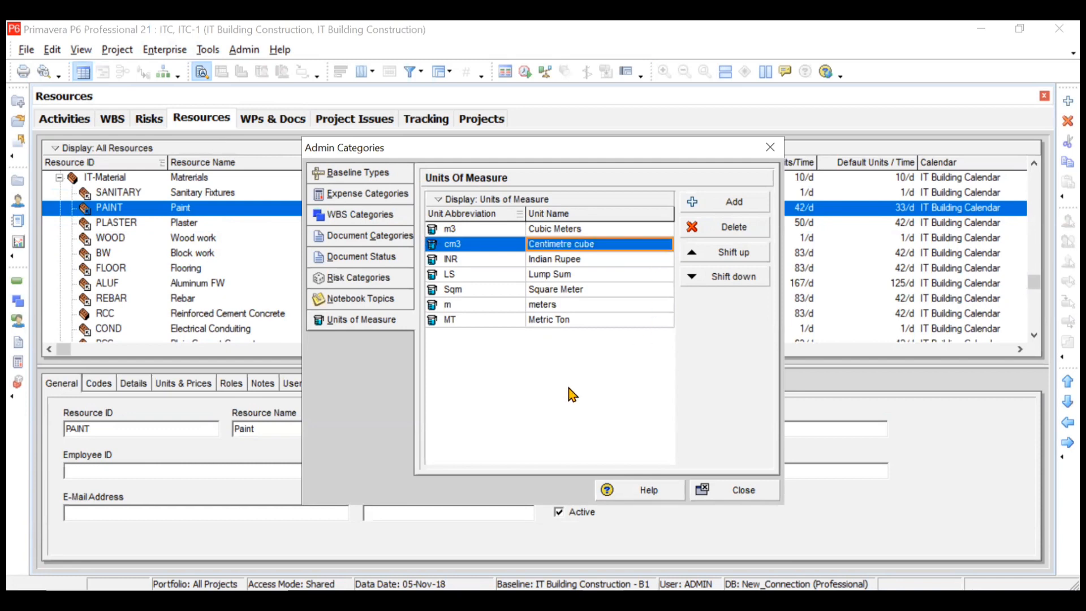
Step: Review the notebook topics, baseline types, expense, WBS and document categories once more, and close the admin categories
{"action": "left_click", "coordinate": [386, 303]}
{"action": "left_click", "coordinate": [381, 177]}
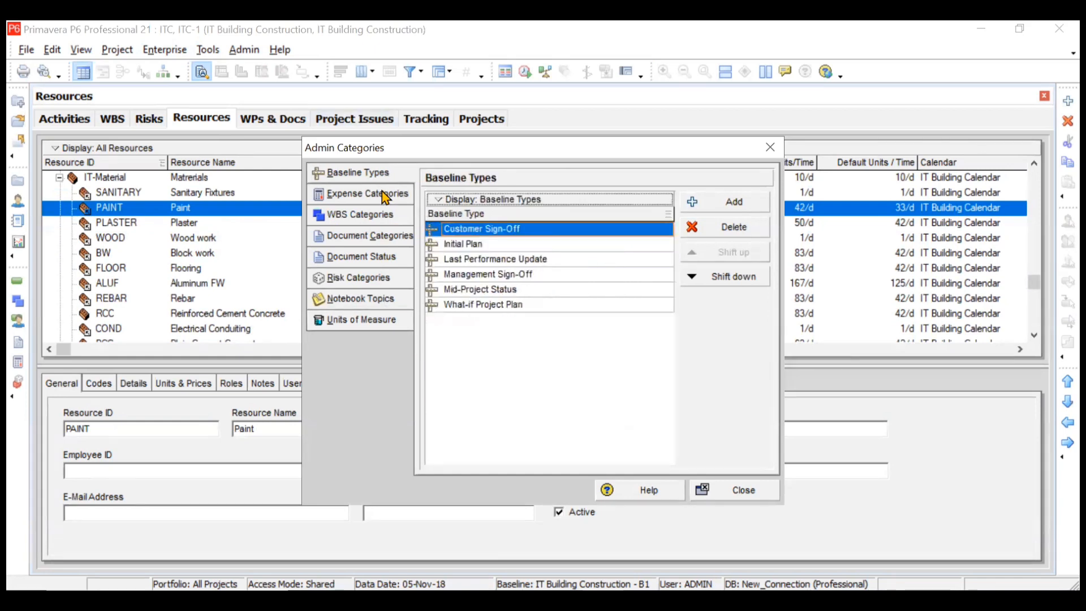
{"action": "left_click", "coordinate": [384, 194]}
{"action": "left_click", "coordinate": [385, 216]}
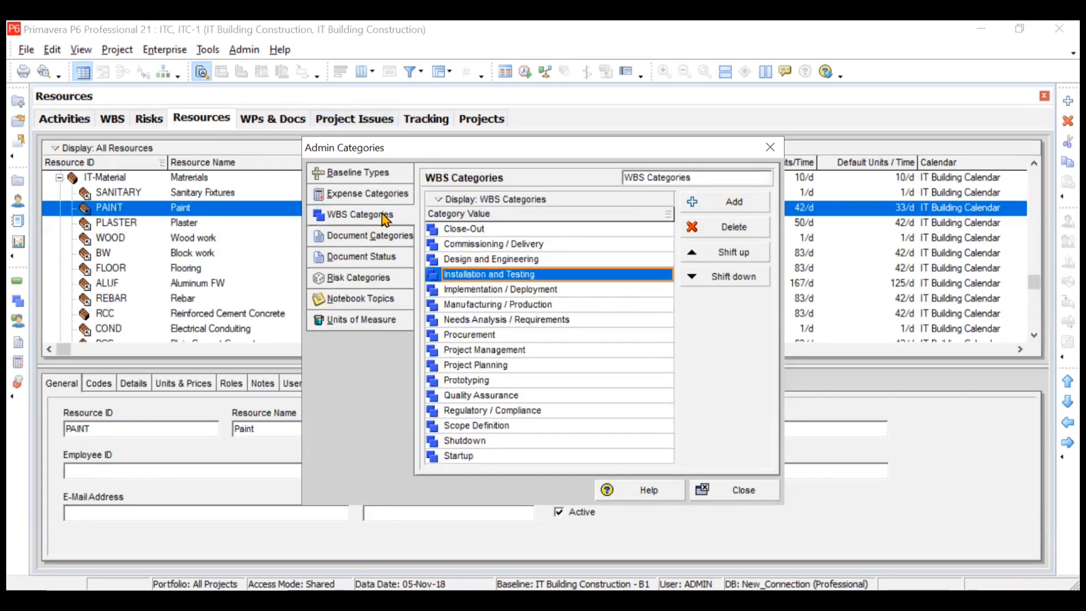
{"action": "left_click", "coordinate": [398, 243]}
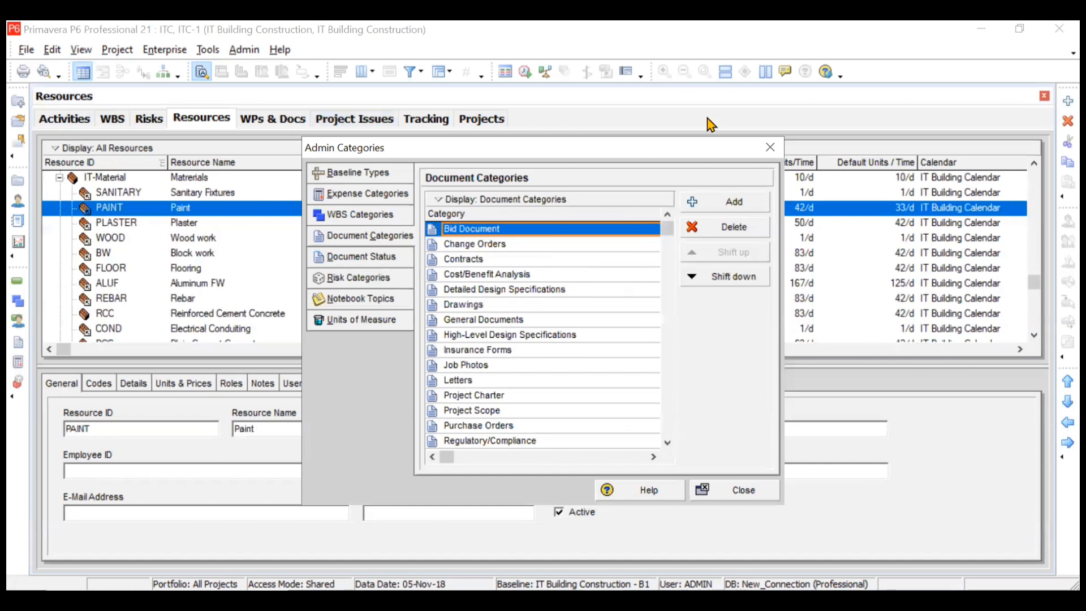
{"action": "left_click", "coordinate": [770, 148]}
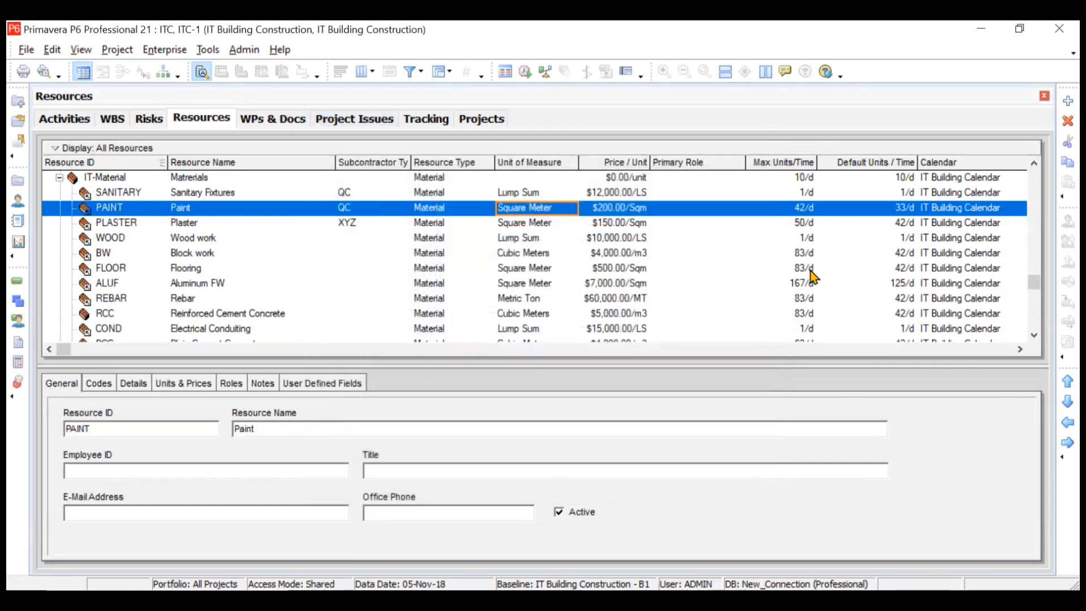